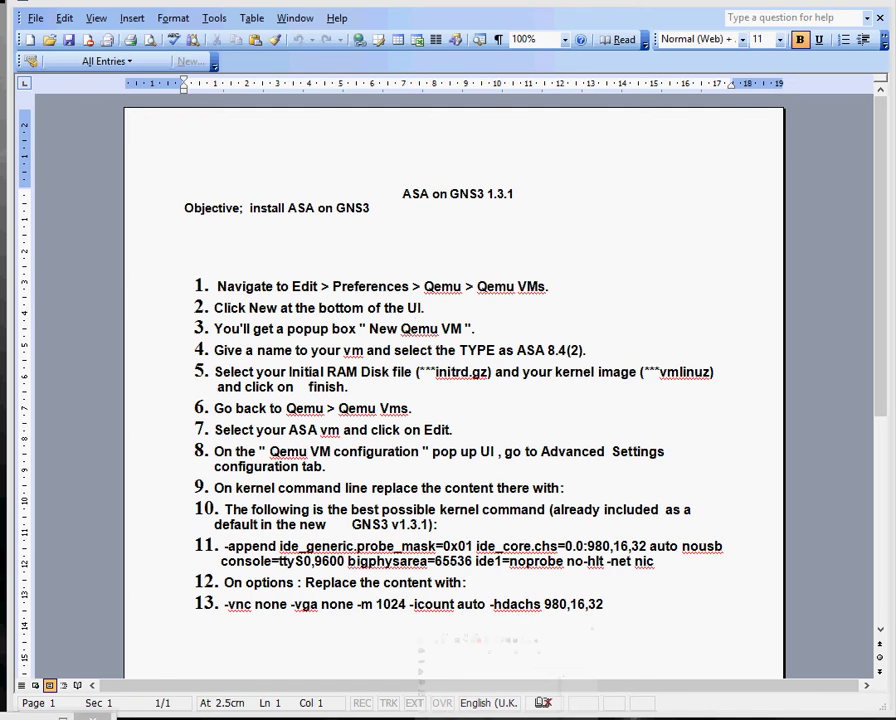
Show the security devices in GNS3, and switch to the ASA_IOS folder in File Explorer.
{"action": "key", "text": "alt+Tab"}
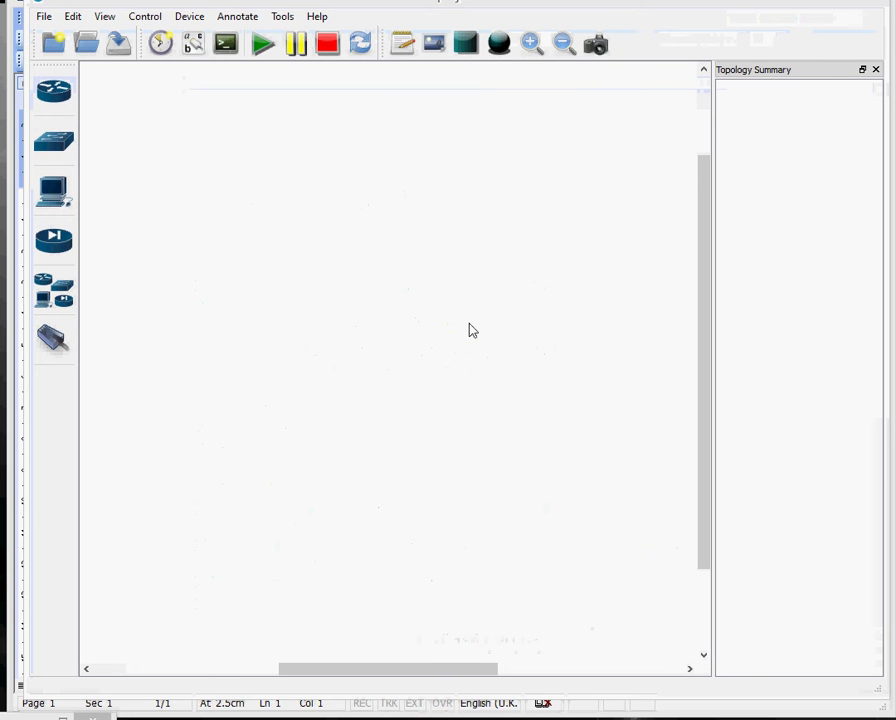
{"action": "left_click", "coordinate": [52, 242]}
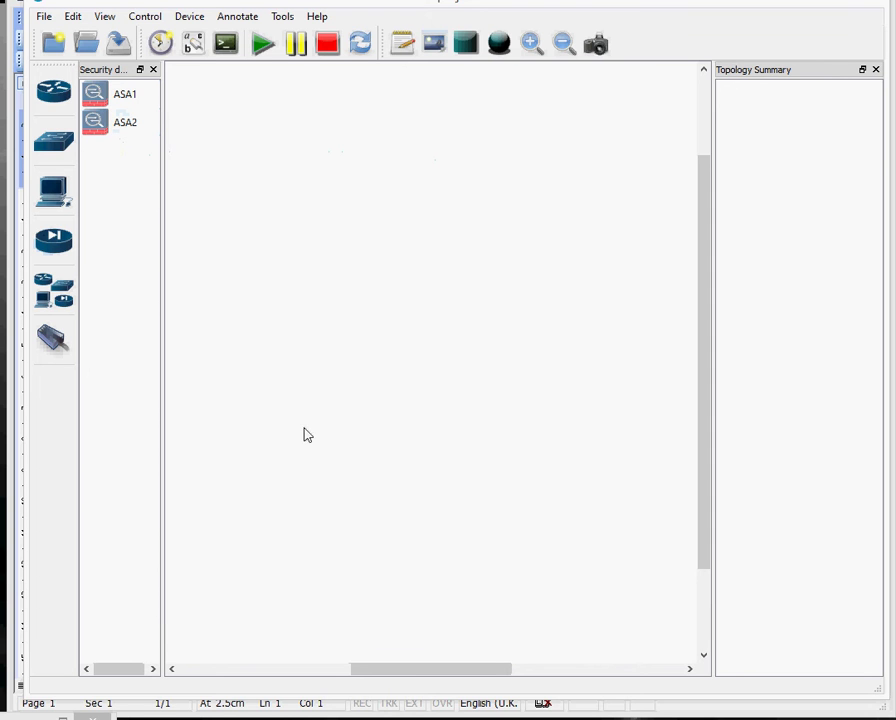
{"action": "key", "text": "alt+Tab"}
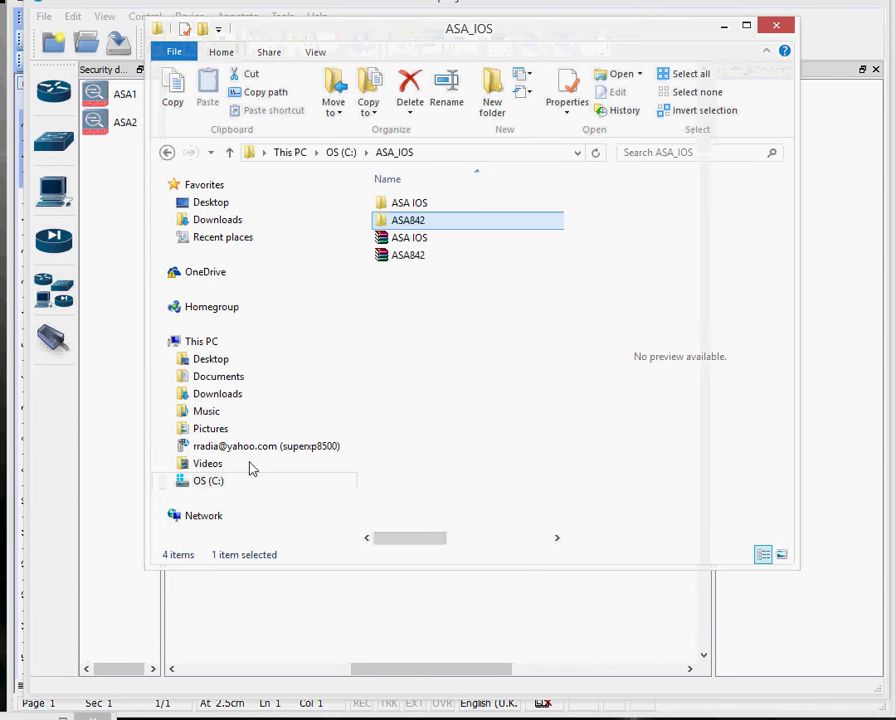
{"action": "left_click", "coordinate": [415, 258]}
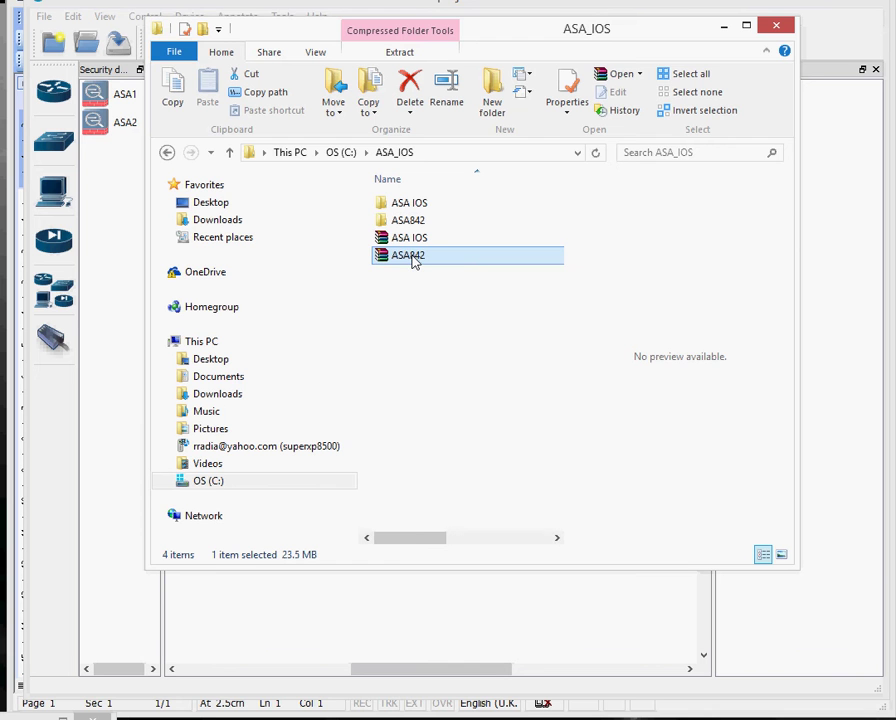
{"action": "right_click", "coordinate": [415, 260]}
{"action": "left_click", "coordinate": [463, 304]}
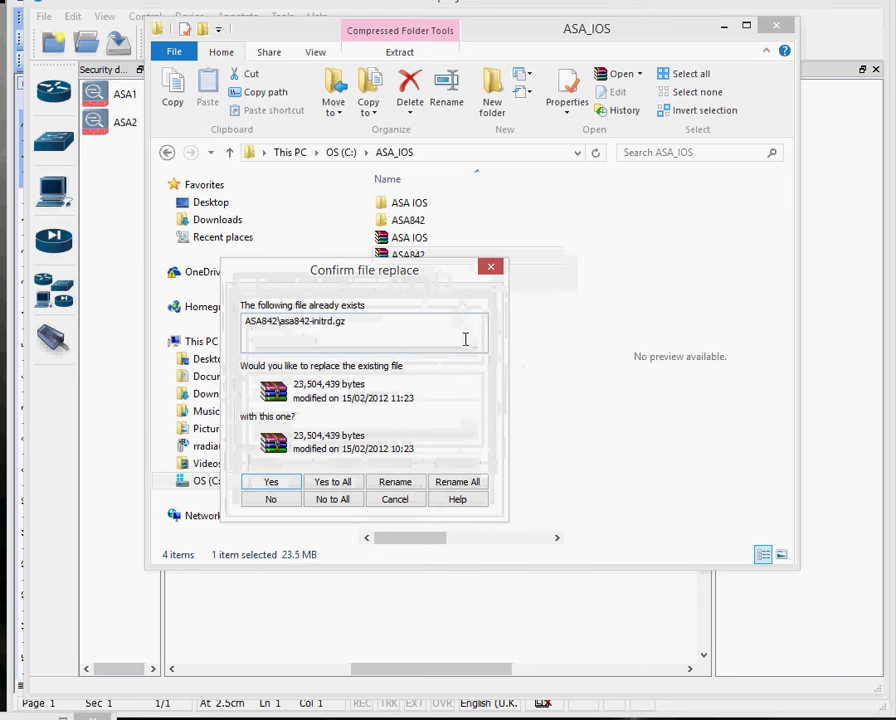
{"action": "left_click", "coordinate": [493, 272]}
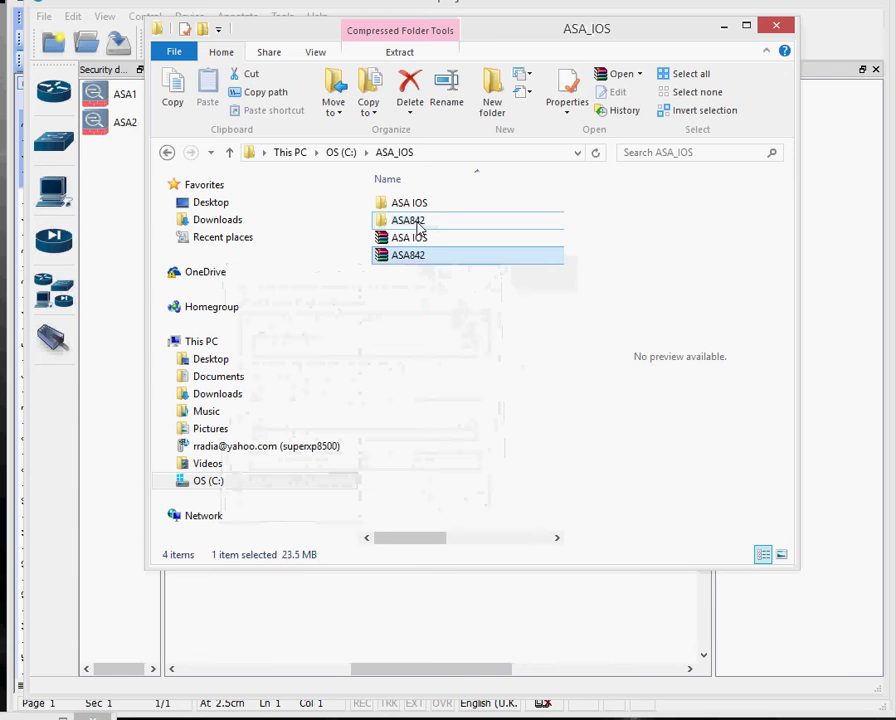
Open the extracted ASA842 folder and examine its initrd and vmlinuz files.
{"action": "double_click", "coordinate": [408, 220]}
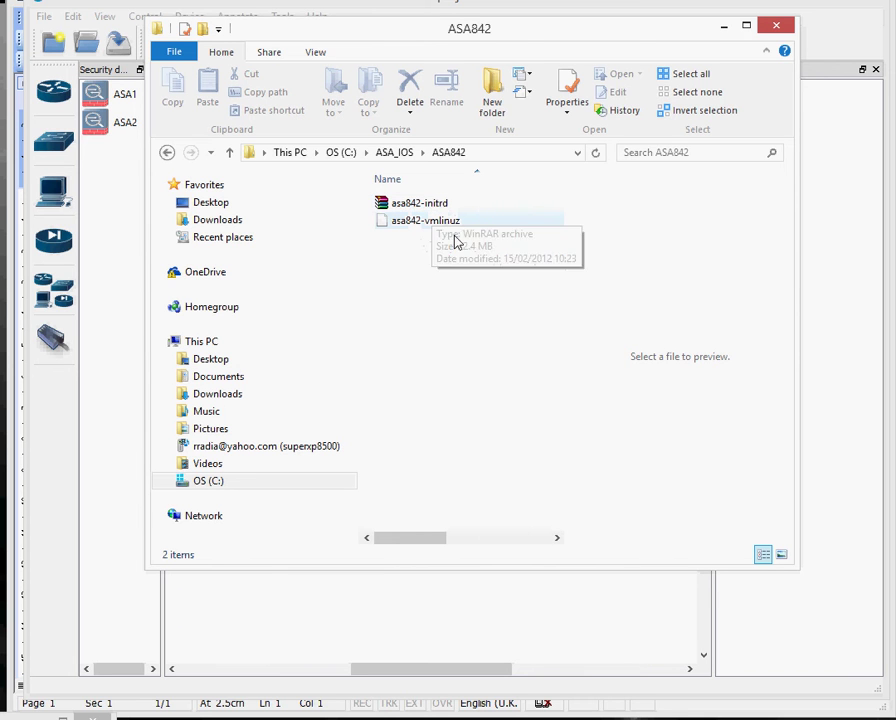
{"action": "left_click", "coordinate": [409, 209]}
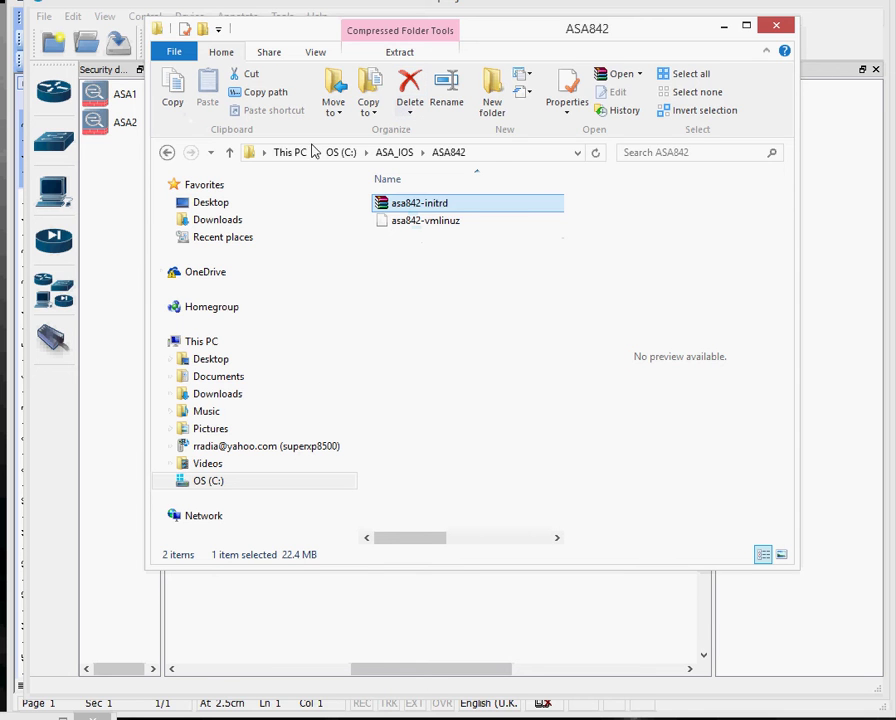
{"action": "left_click", "coordinate": [230, 152]}
{"action": "left_click", "coordinate": [412, 258]}
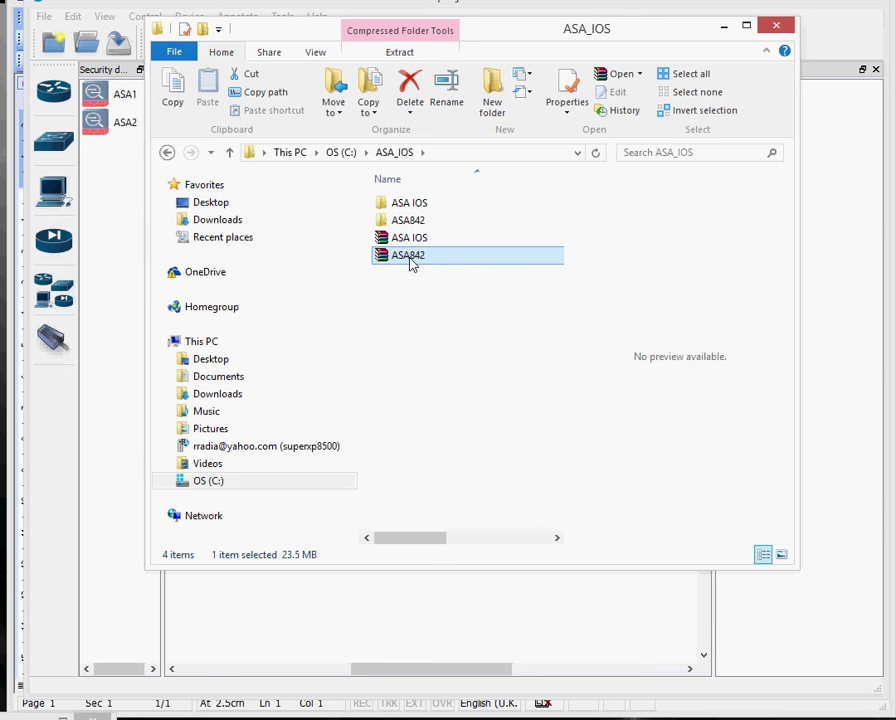
{"action": "right_click", "coordinate": [411, 258]}
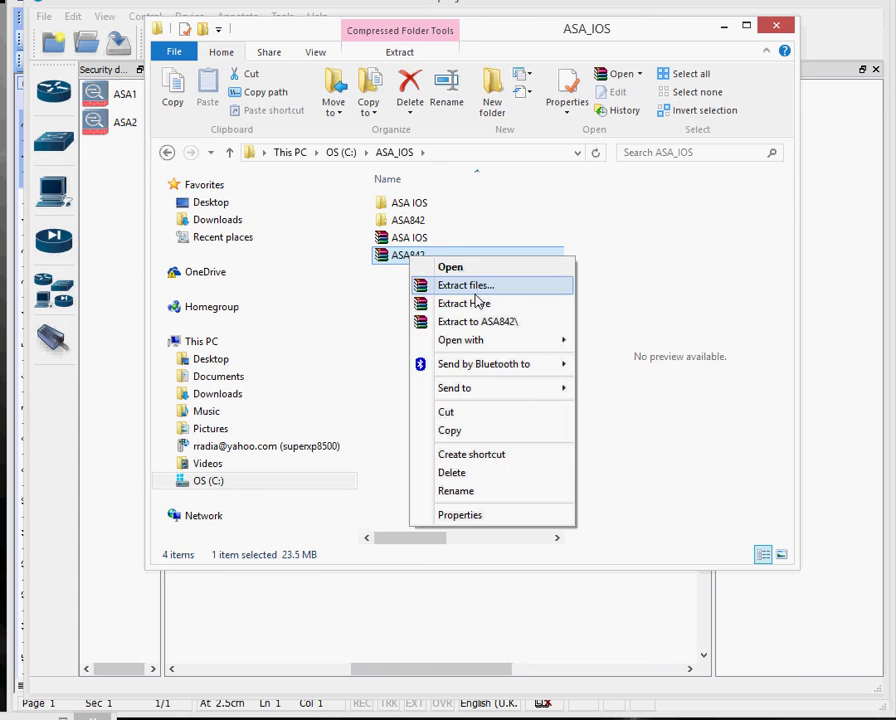
{"action": "left_click", "coordinate": [382, 299]}
Open the ASA842 folder, copy its path C:\ASA_IOS\ASA842, and minimize the File Explorer window to return to GNS3.
{"action": "double_click", "coordinate": [405, 221]}
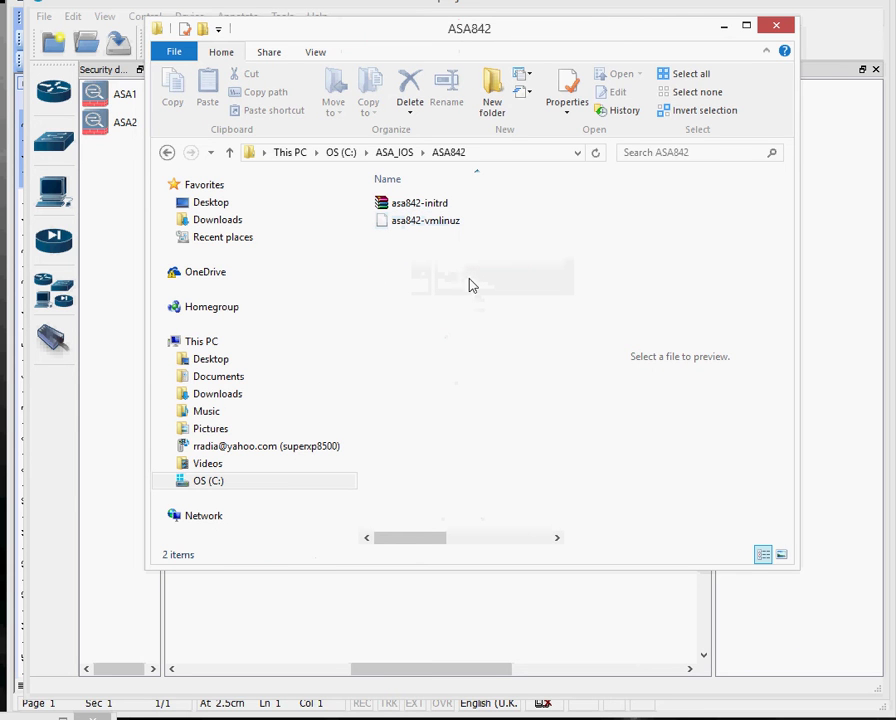
{"action": "left_click", "coordinate": [478, 156]}
{"action": "key", "text": "ctrl+c"}
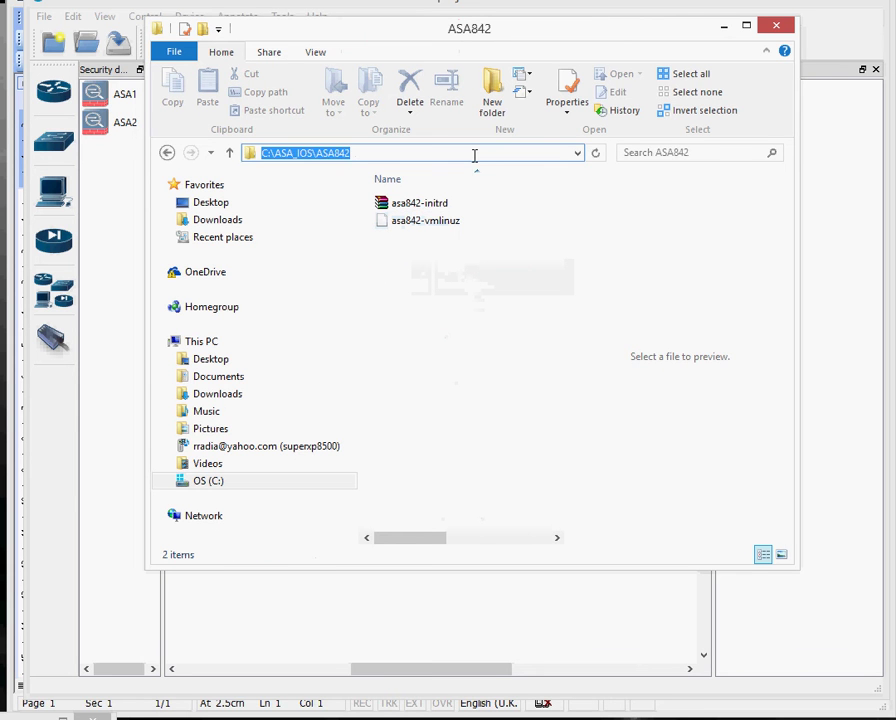
{"action": "left_click", "coordinate": [724, 28]}
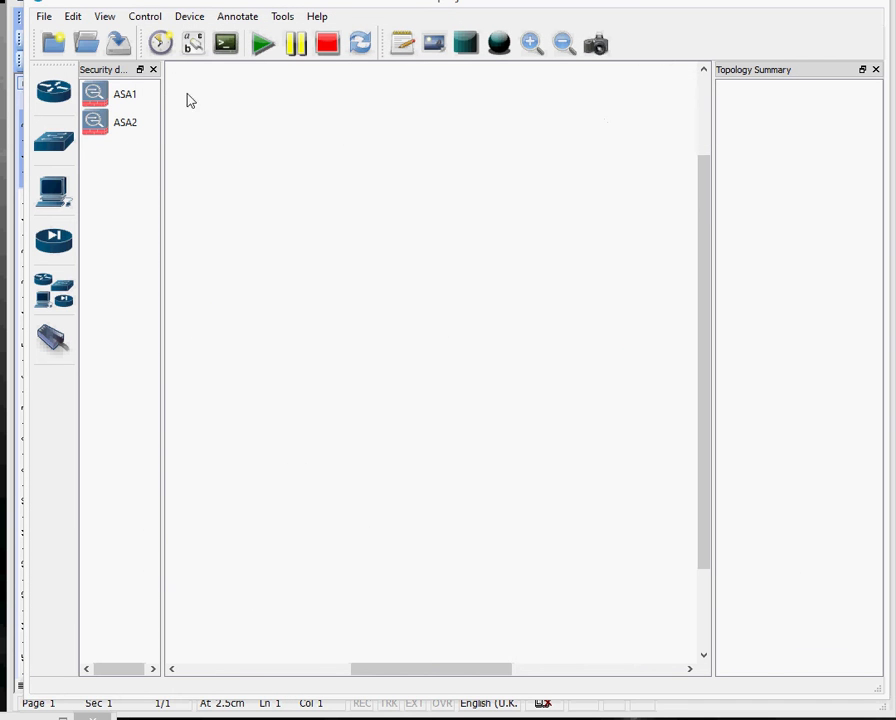
Open the QEMU VM templates page in the GNS3 preferences.
{"action": "left_click", "coordinate": [81, 22]}
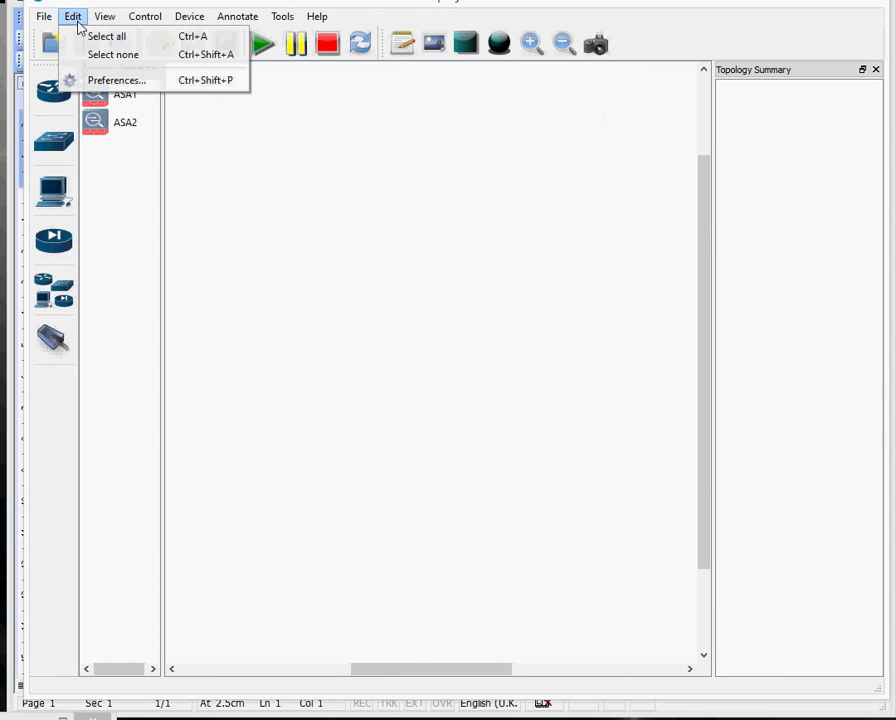
{"action": "left_click", "coordinate": [117, 81]}
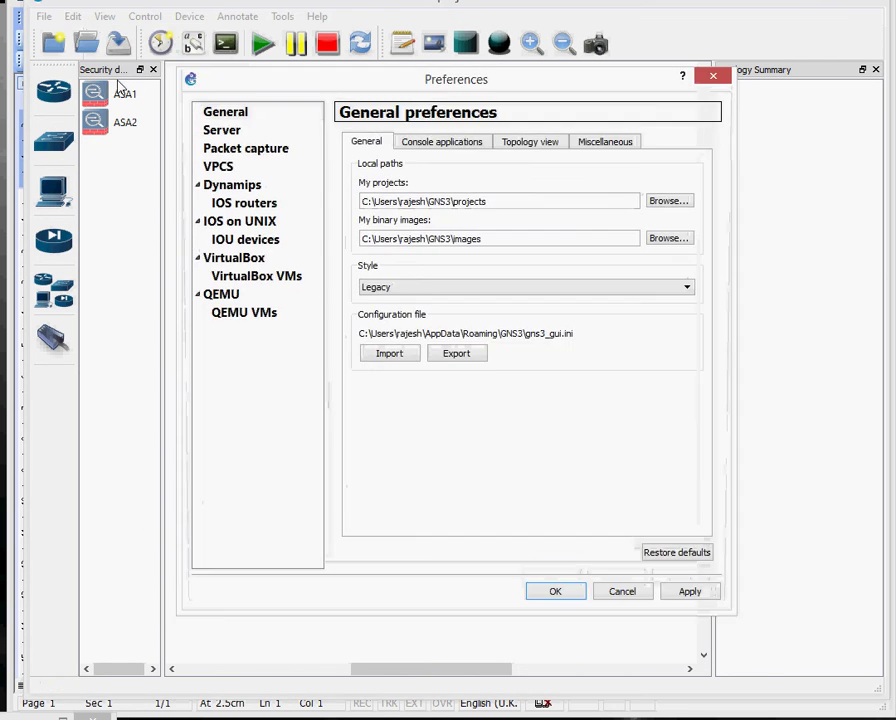
{"action": "left_click", "coordinate": [234, 314]}
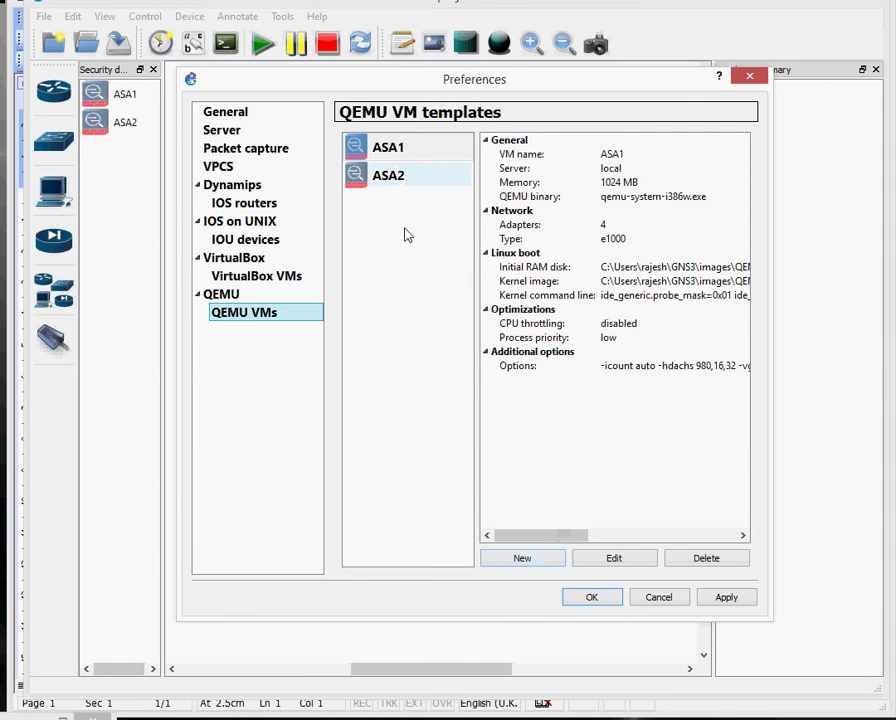
Start a new QEMU VM template of type ASA 8.4(2) named ASA3, accepting the default QEMU binary and 1024 MB RAM.
{"action": "left_click", "coordinate": [522, 560]}
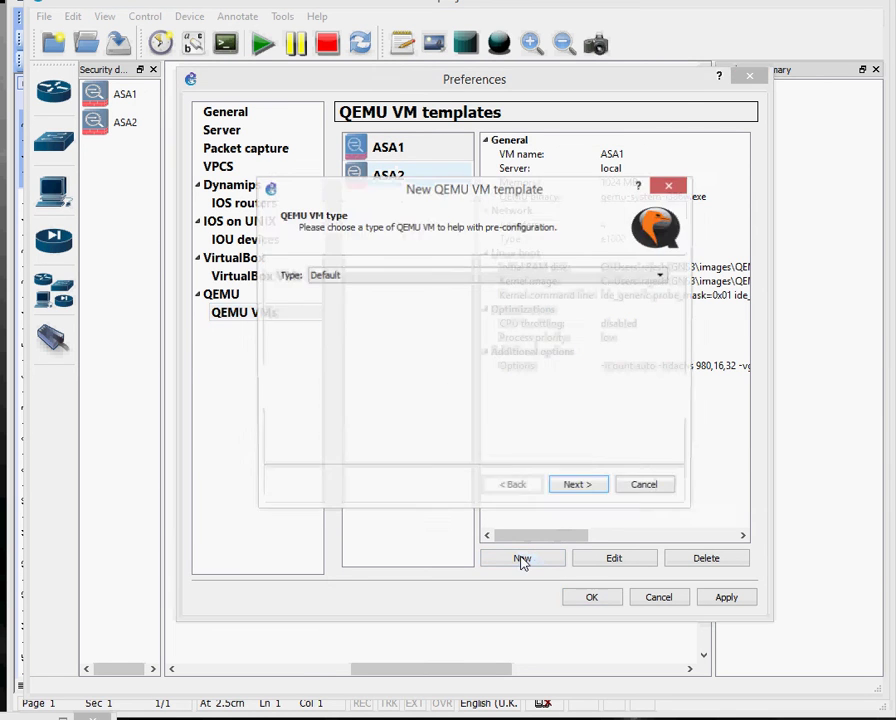
{"action": "left_click", "coordinate": [660, 280]}
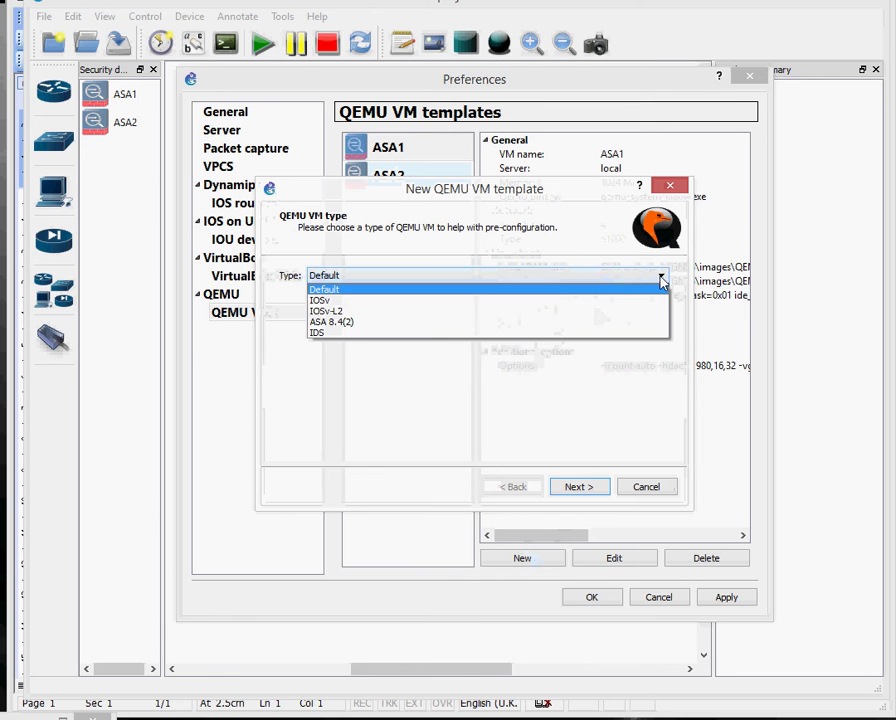
{"action": "left_click", "coordinate": [640, 322]}
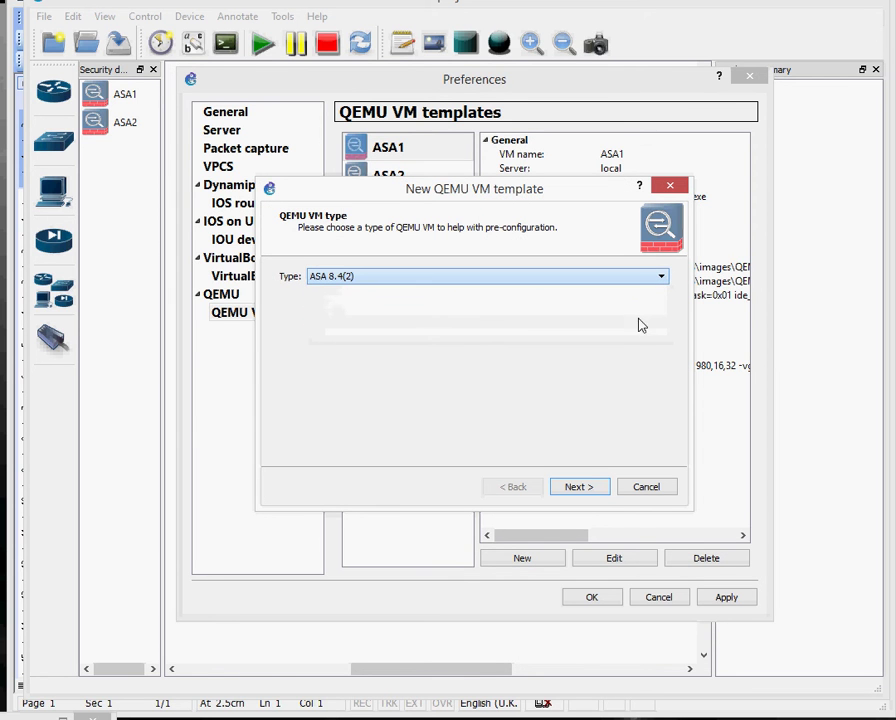
{"action": "left_click", "coordinate": [582, 488]}
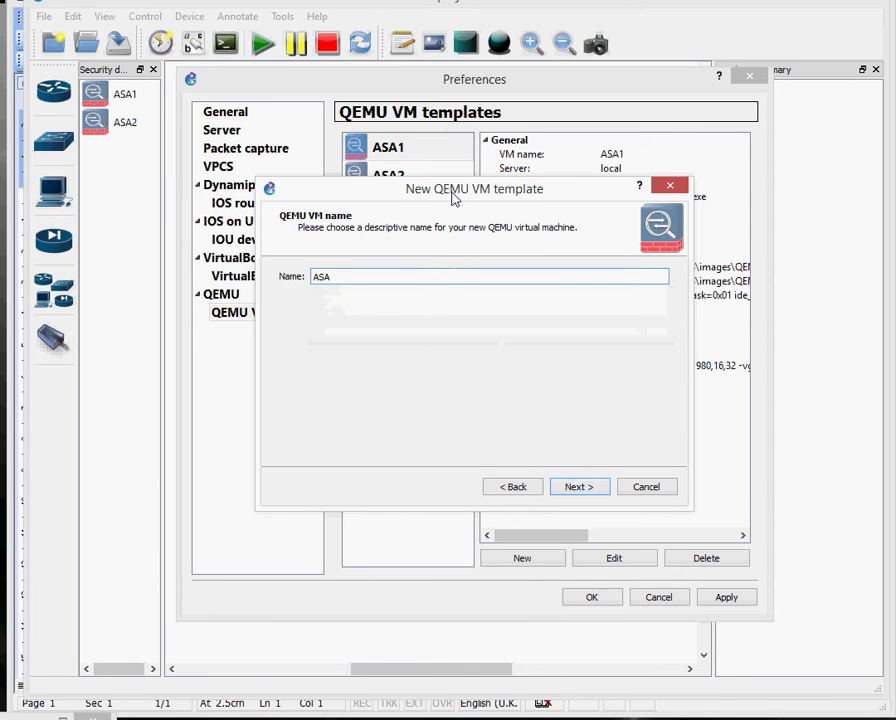
{"action": "type", "text": "3"}
{"action": "left_click", "coordinate": [578, 490]}
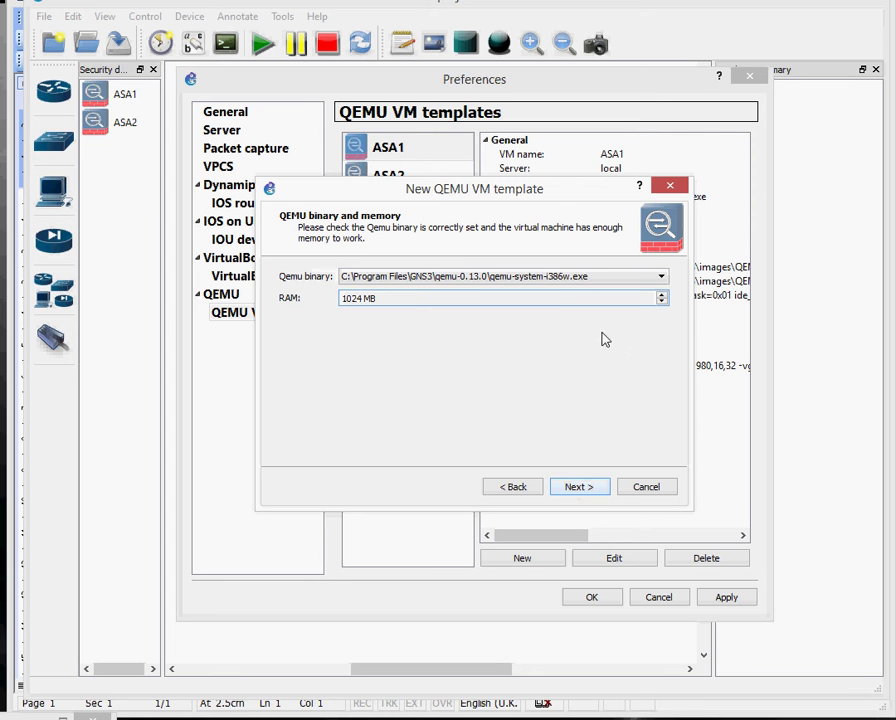
{"action": "left_click", "coordinate": [583, 490]}
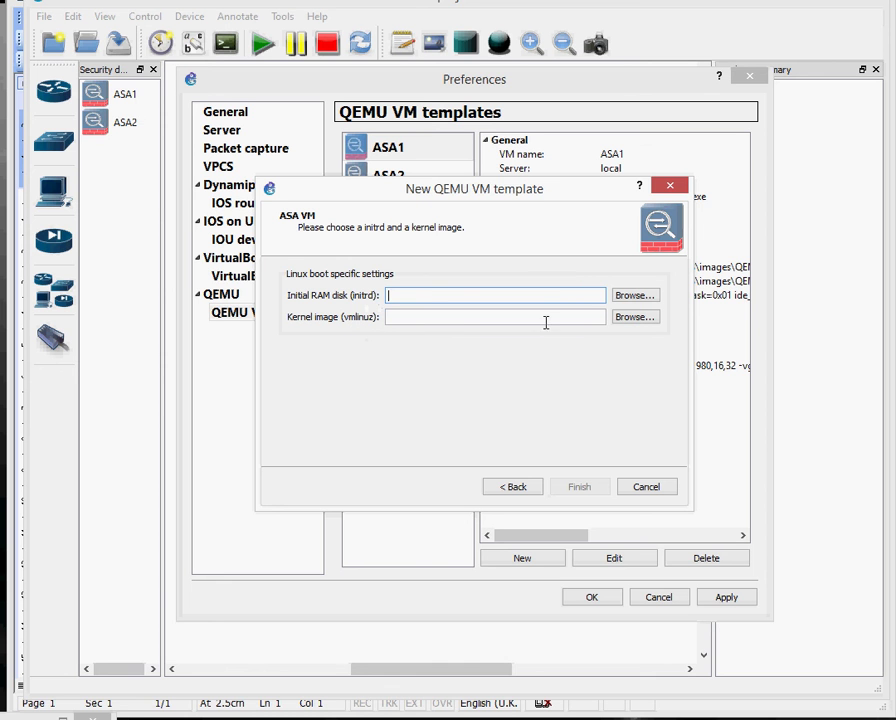
Set the initial RAM disk to asa842-initrd from C:\ASA_IOS\ASA842, declining to copy it to the default images directory.
{"action": "left_click", "coordinate": [632, 296]}
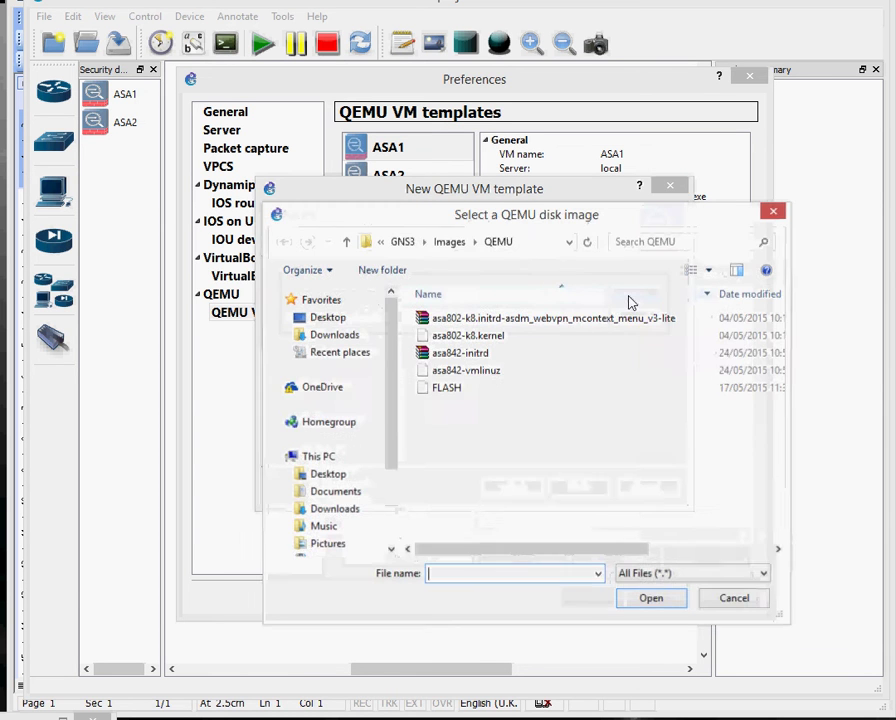
{"action": "left_click", "coordinate": [569, 243]}
{"action": "left_click", "coordinate": [535, 247]}
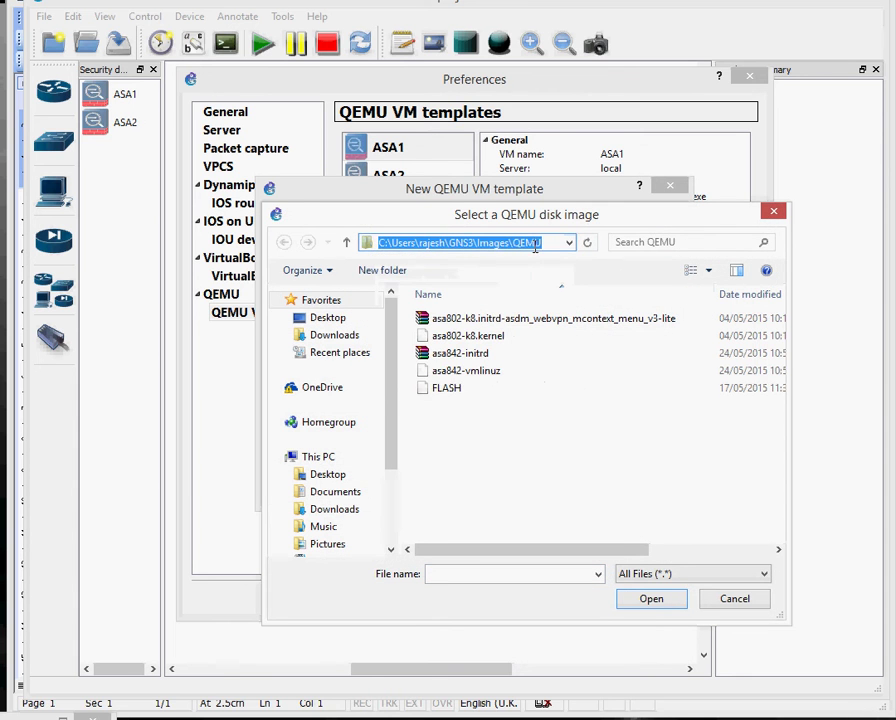
{"action": "key", "text": "ctrl+v"}
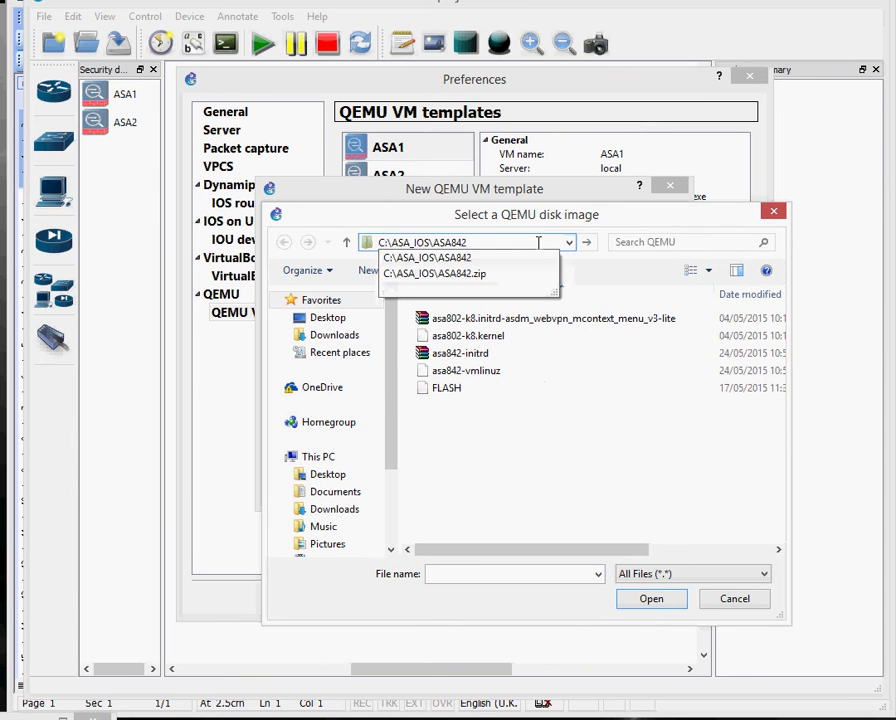
{"action": "key", "text": "Return"}
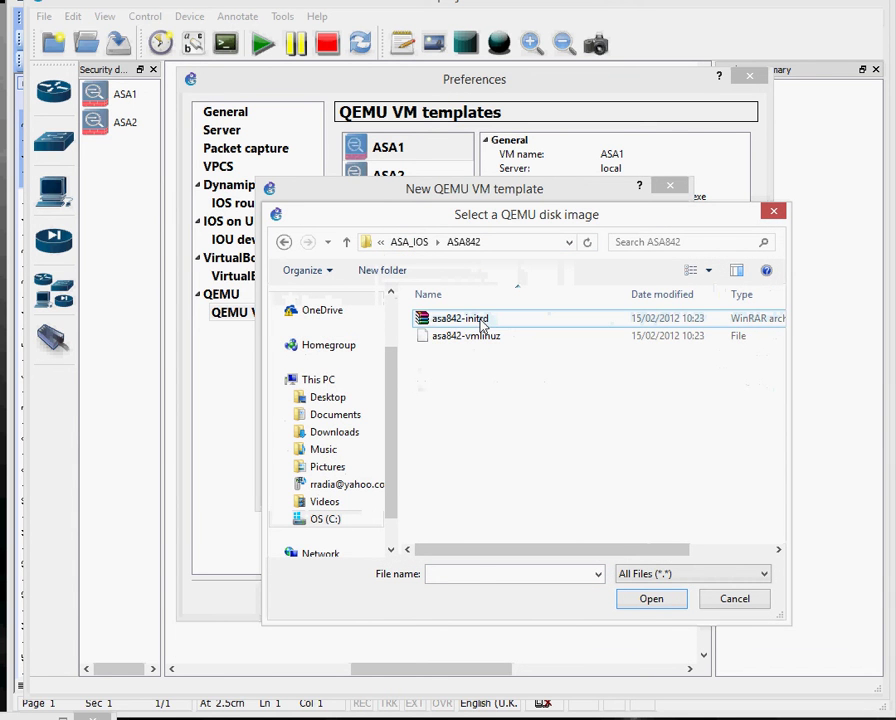
{"action": "left_click", "coordinate": [483, 325]}
{"action": "left_click", "coordinate": [648, 598]}
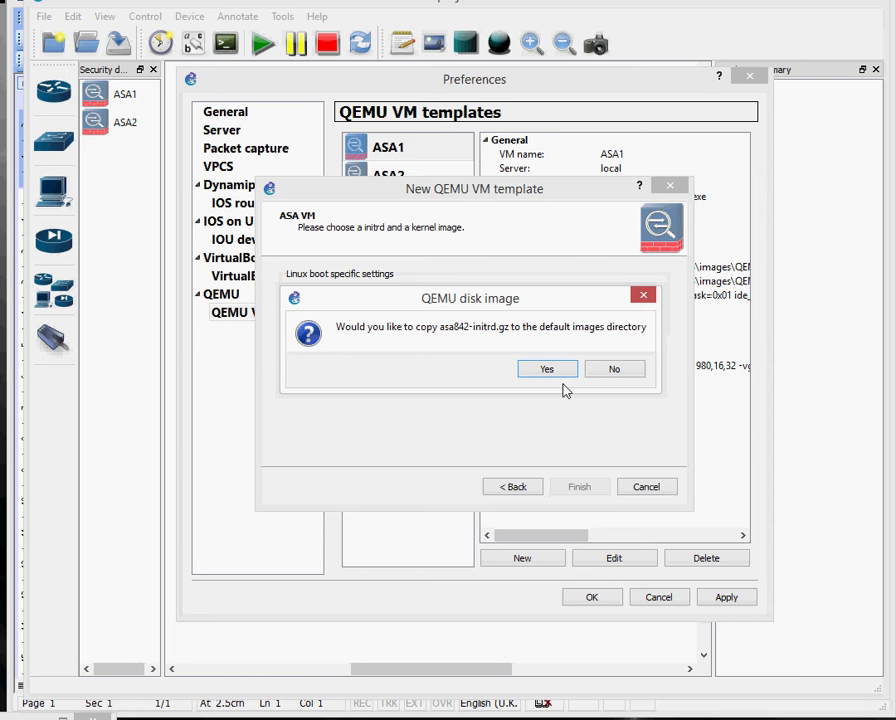
{"action": "left_click", "coordinate": [614, 371]}
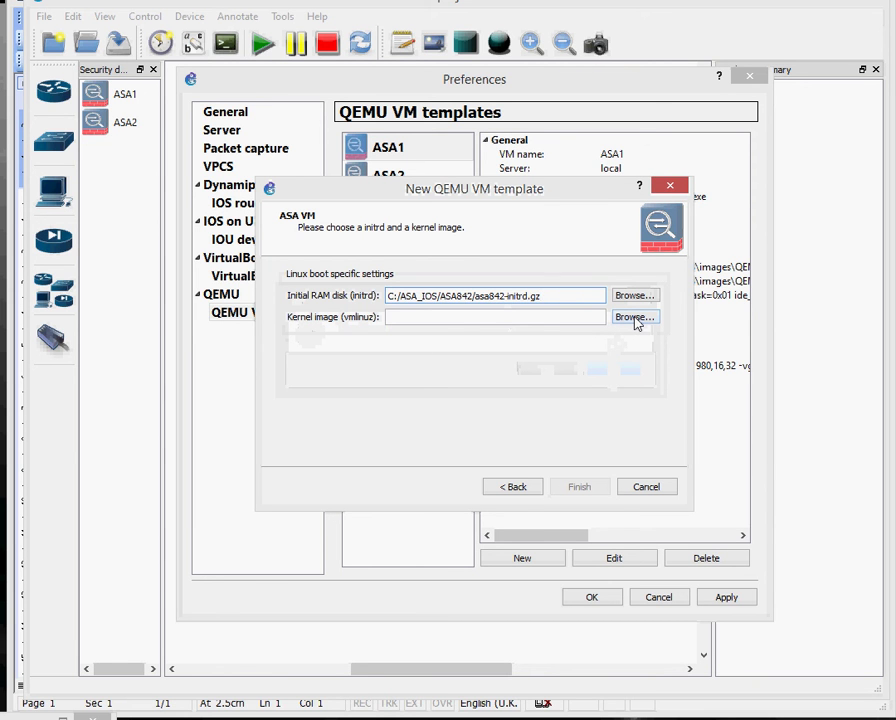
Set the kernel image to asa842-vmlinuz from C:\ASA_IOS\ASA842 without copying it to the default images directory, and finish the template.
{"action": "left_click", "coordinate": [634, 317]}
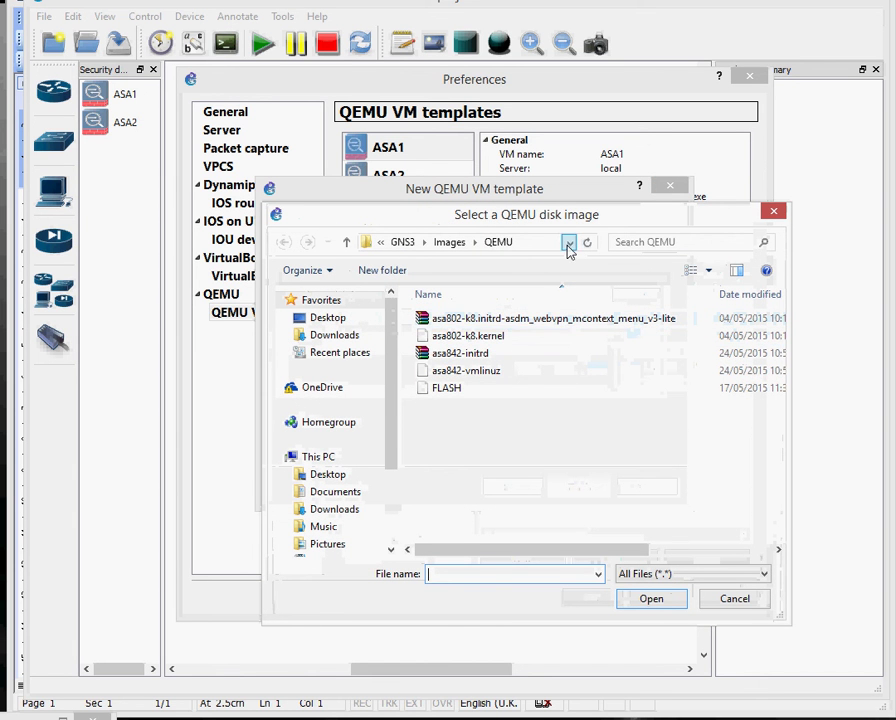
{"action": "left_click", "coordinate": [569, 242]}
{"action": "left_click", "coordinate": [569, 242]}
{"action": "type", "text": "C:\\ASA_IOS\\ASA842"}
{"action": "key", "text": "Return"}
{"action": "left_click", "coordinate": [500, 338]}
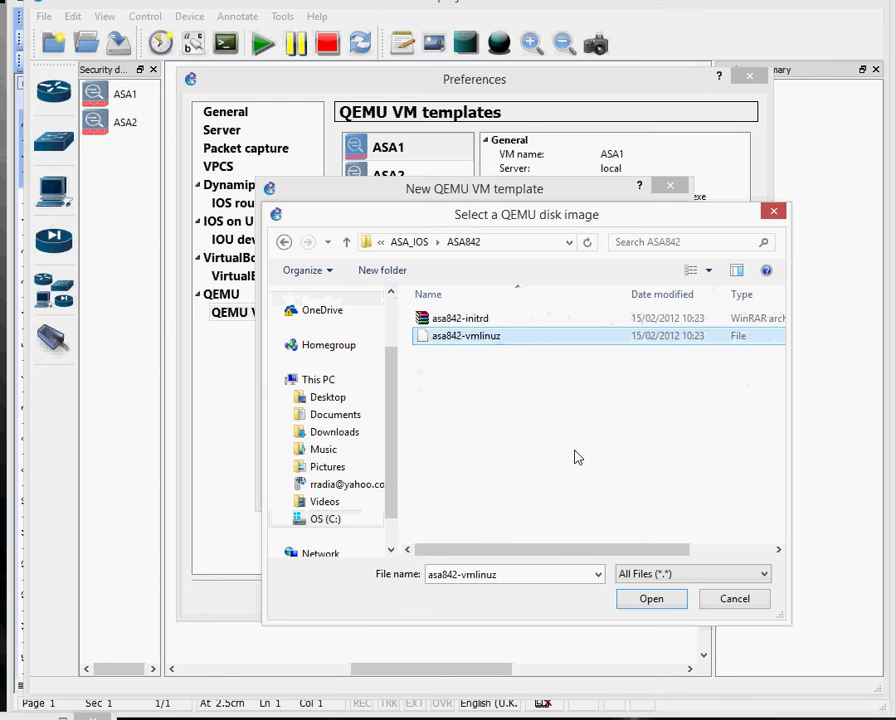
{"action": "left_click", "coordinate": [648, 601]}
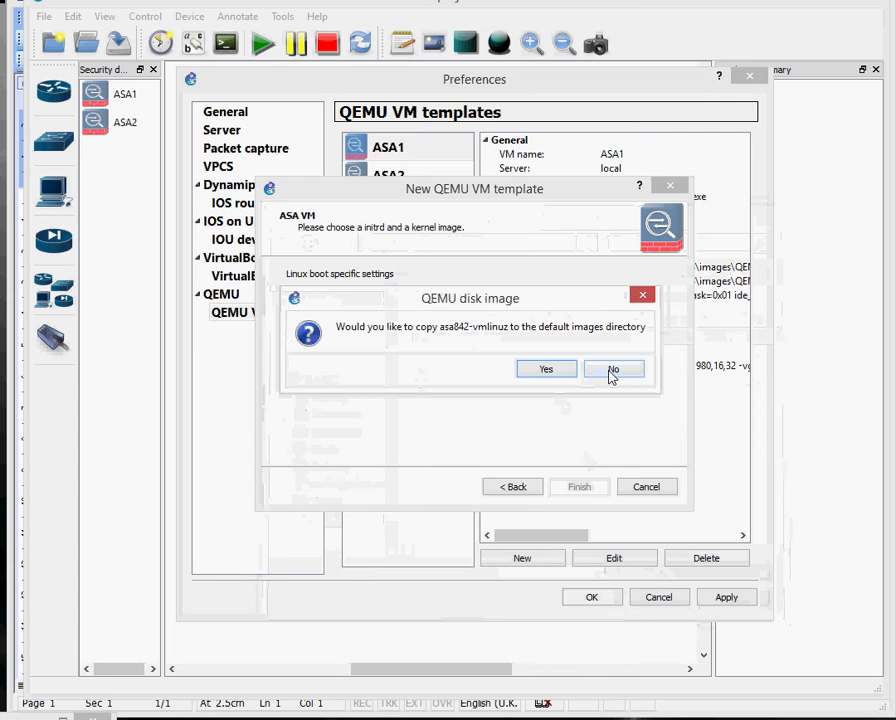
{"action": "left_click", "coordinate": [612, 372]}
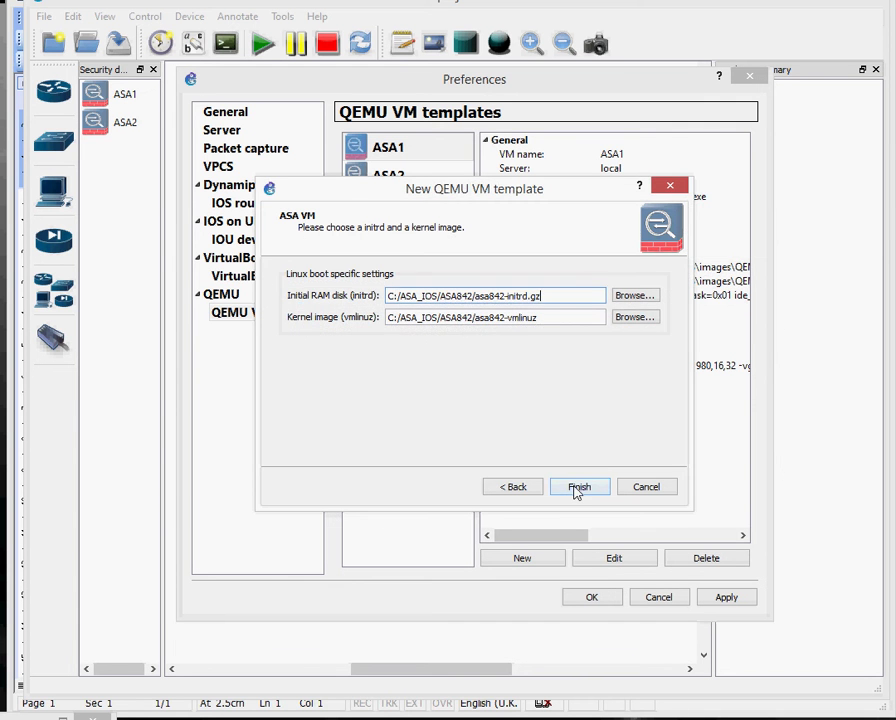
{"action": "left_click", "coordinate": [577, 488]}
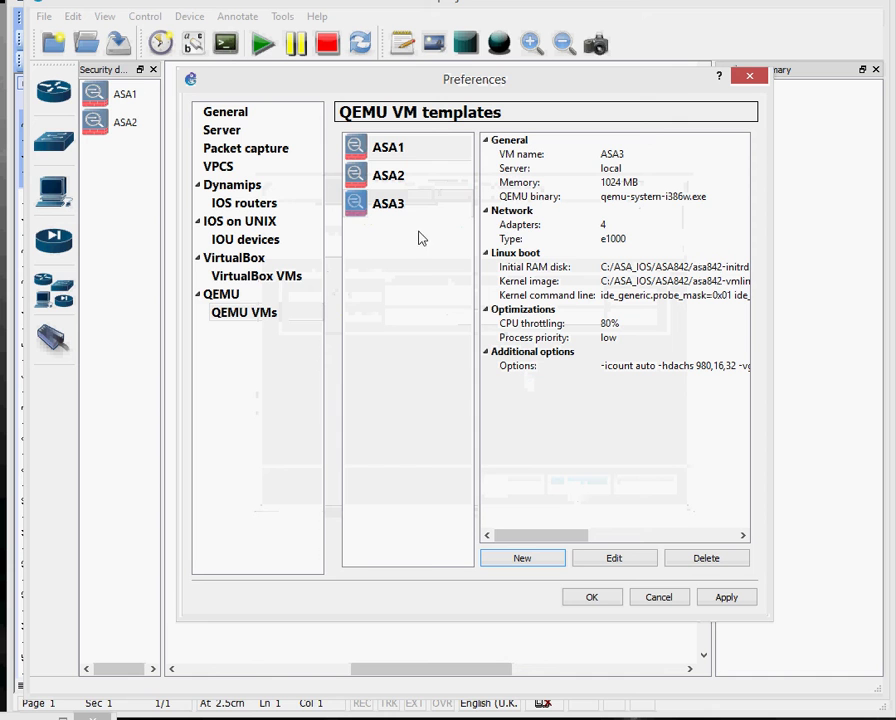
Select the ASA3 template and review its network, Linux boot and optimization settings.
{"action": "left_click", "coordinate": [392, 210]}
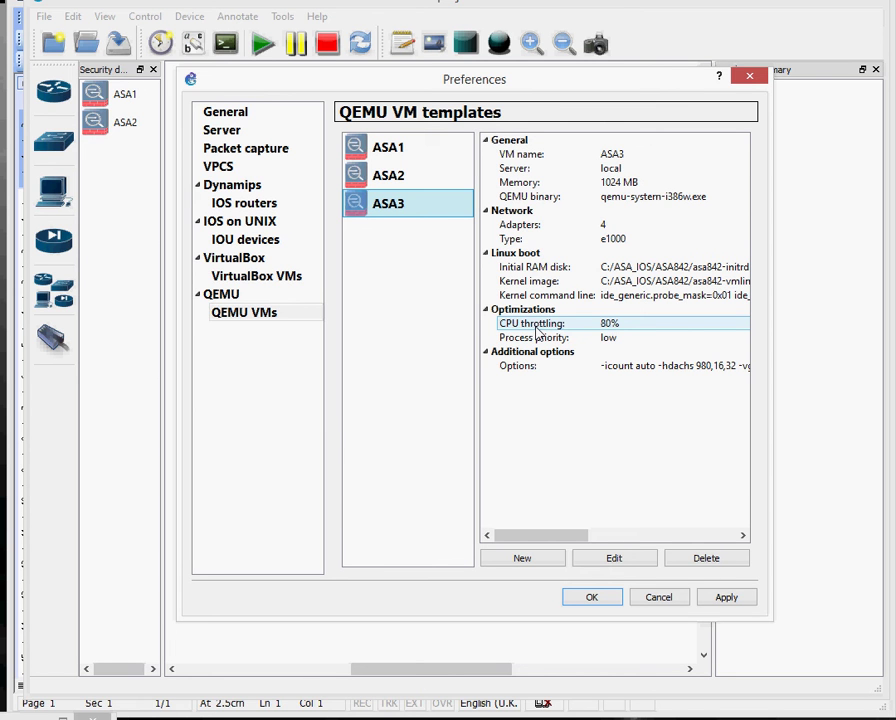
{"action": "left_click", "coordinate": [512, 226]}
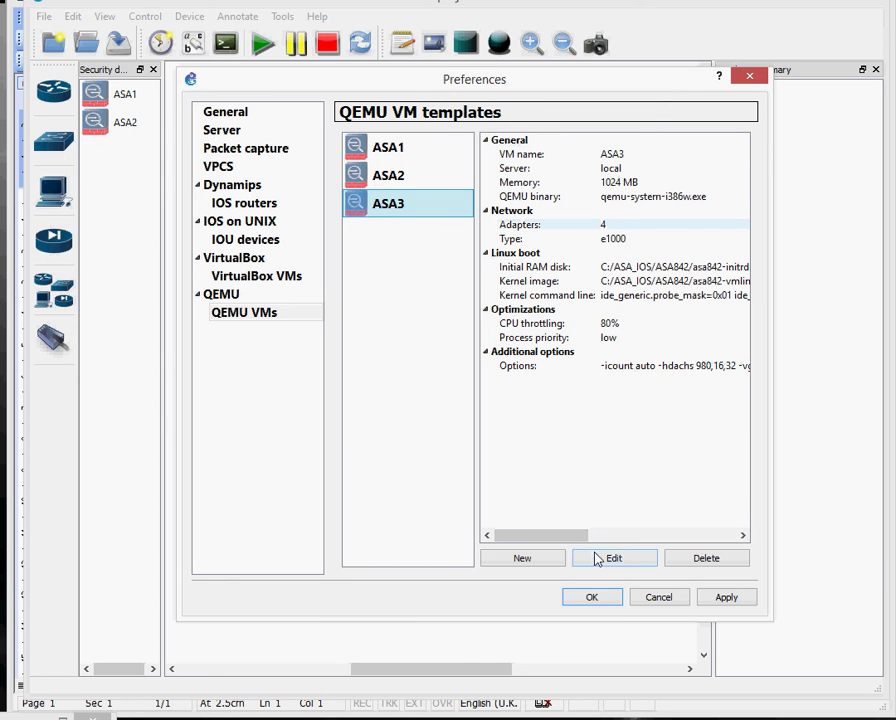
Open the ASA3 template for editing and examine its HDD and network settings, including the available network adapter types.
{"action": "left_click", "coordinate": [400, 203]}
{"action": "left_click", "coordinate": [618, 563]}
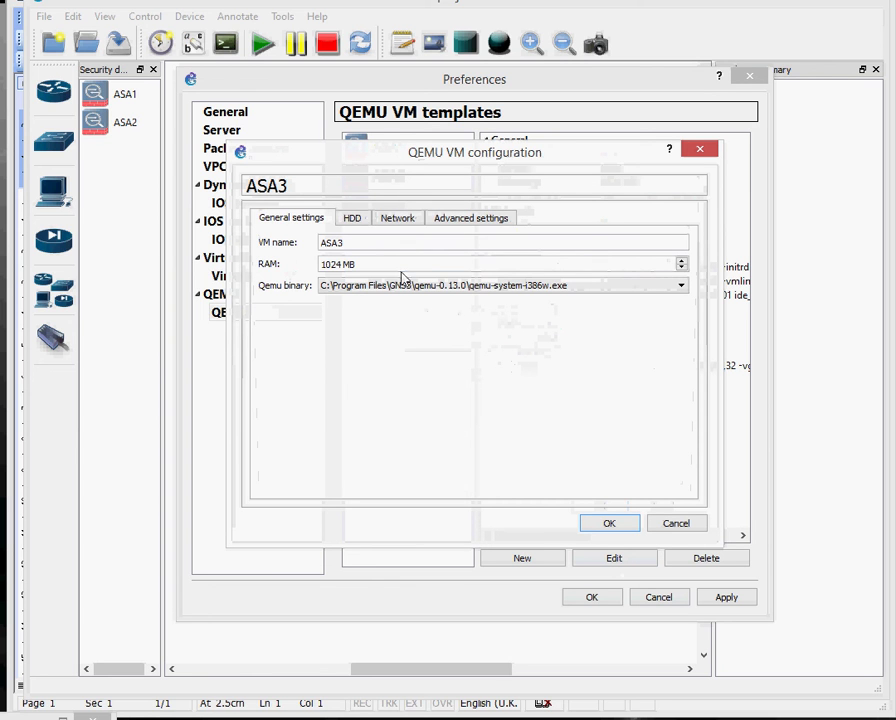
{"action": "left_click", "coordinate": [356, 219]}
{"action": "left_click", "coordinate": [396, 222]}
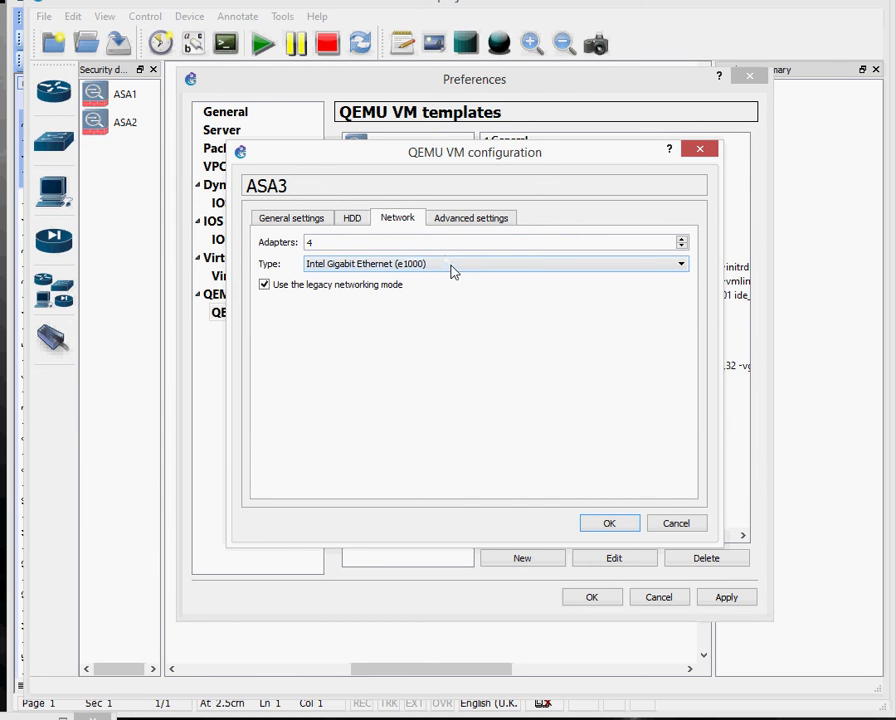
{"action": "left_click", "coordinate": [685, 266]}
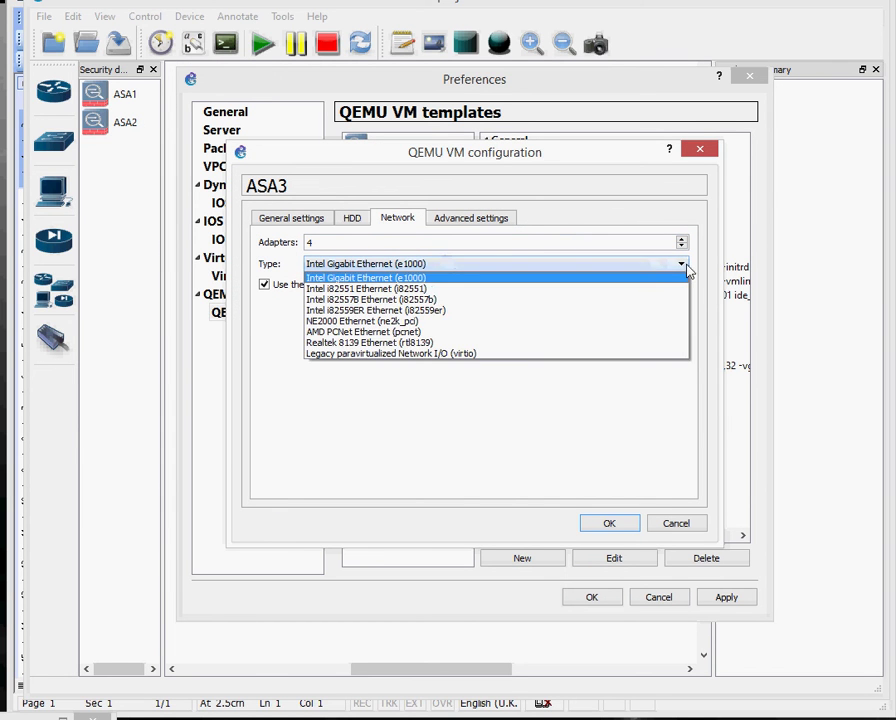
{"action": "left_click", "coordinate": [668, 268]}
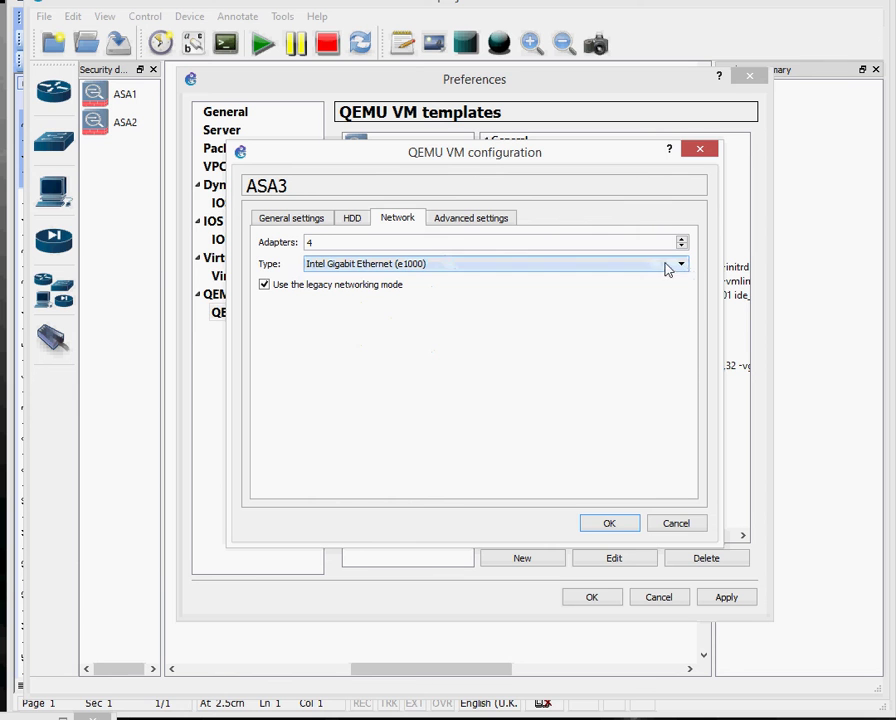
Check the ASA3 template's additional options and kernel command line in the advanced settings, and save the template and preferences.
{"action": "left_click", "coordinate": [462, 222]}
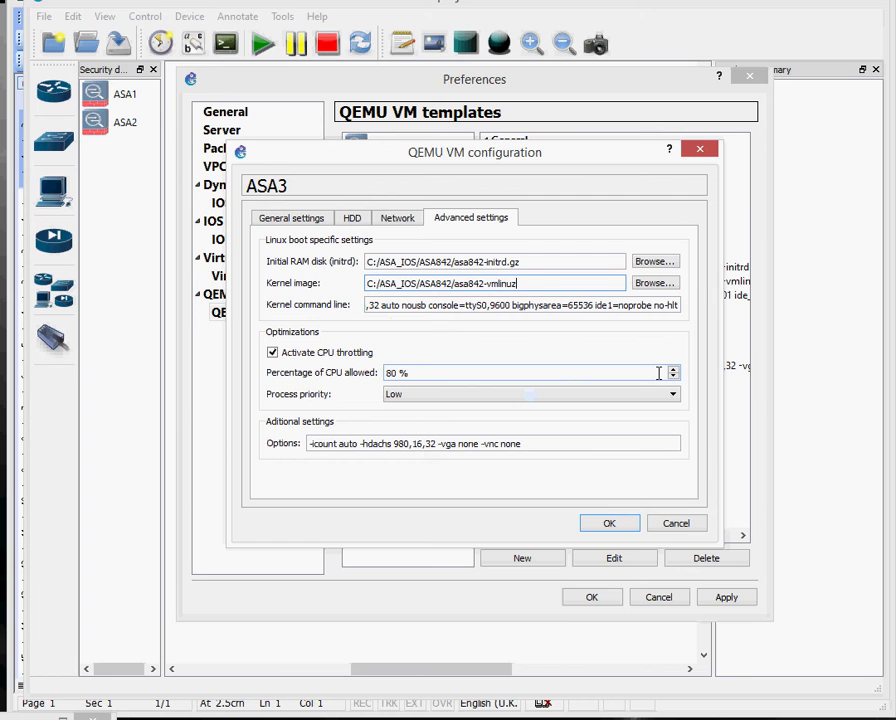
{"action": "left_click", "coordinate": [576, 446]}
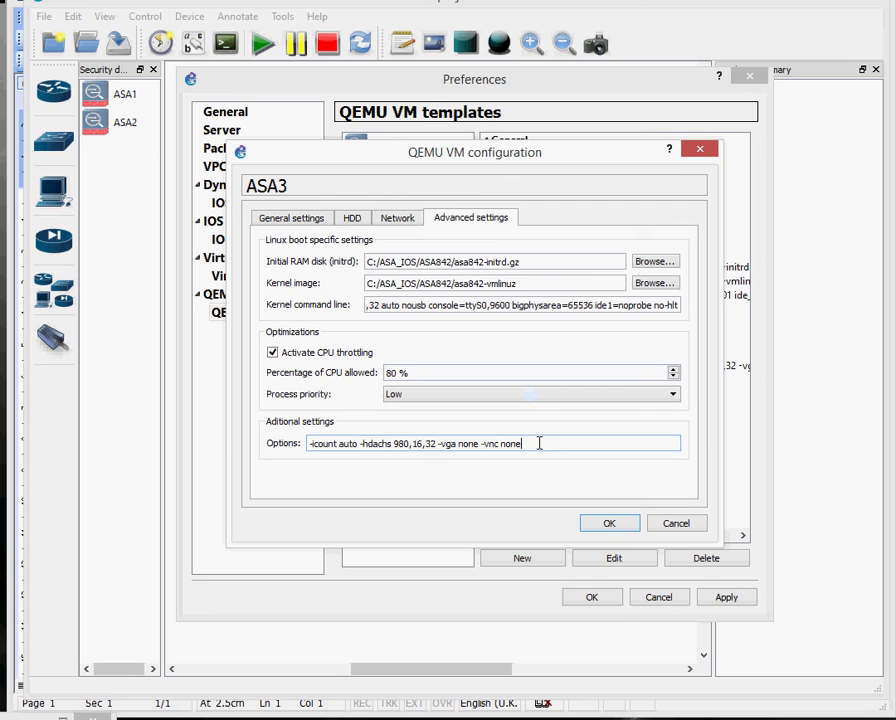
{"action": "left_click_drag", "start_coordinate": [539, 442], "coordinate": [308, 443]}
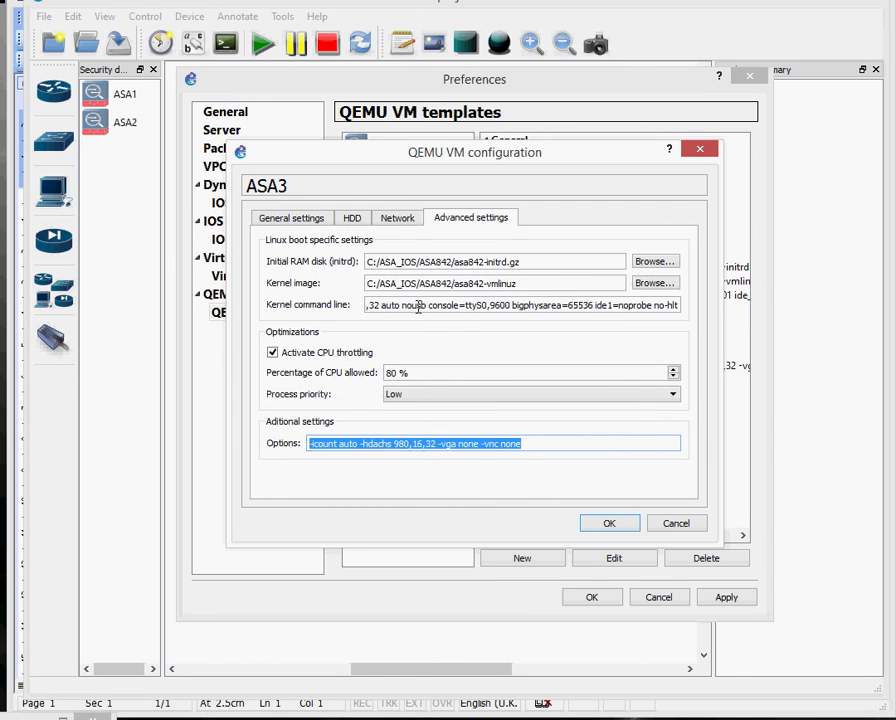
{"action": "left_click_drag", "start_coordinate": [676, 304], "coordinate": [336, 314]}
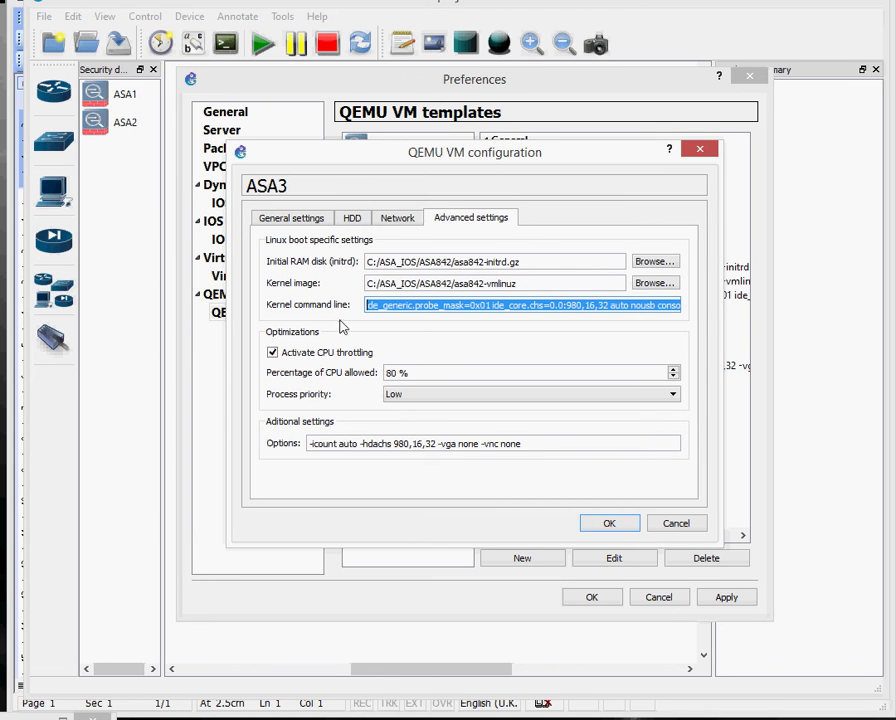
{"action": "left_click", "coordinate": [609, 524]}
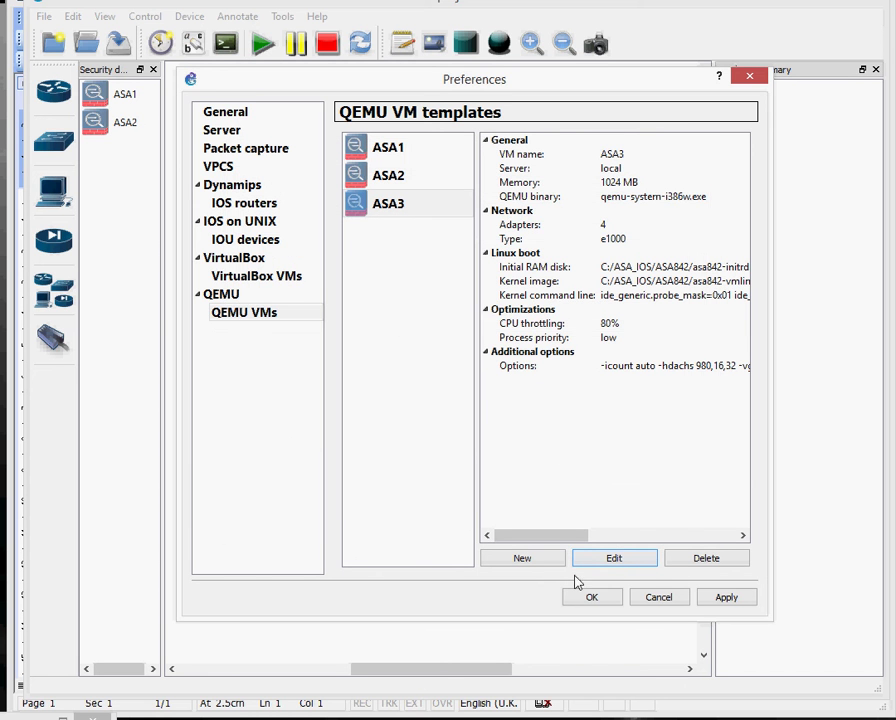
{"action": "left_click", "coordinate": [725, 598]}
{"action": "left_click", "coordinate": [608, 598]}
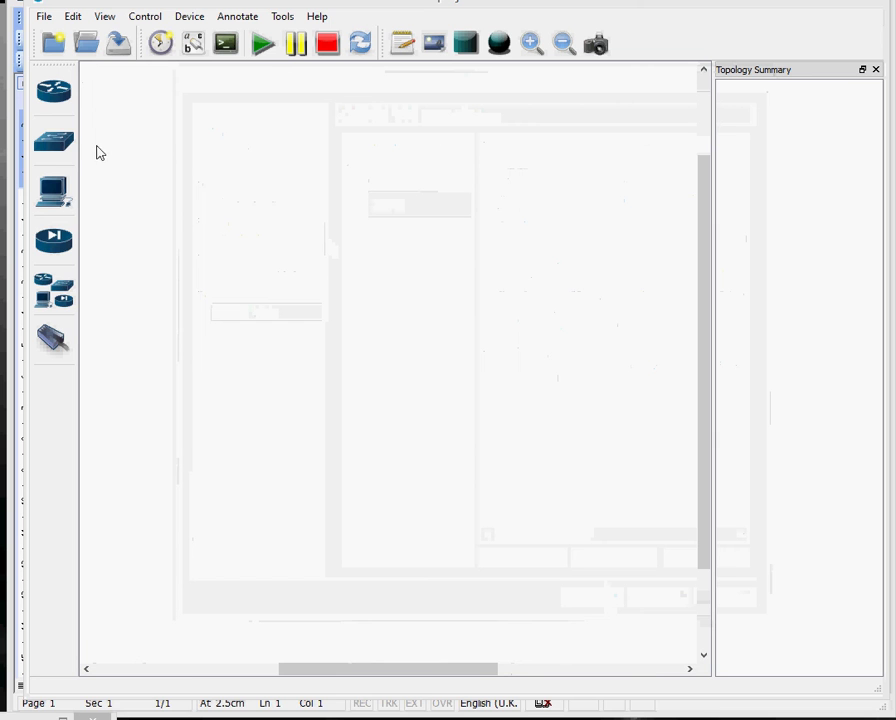
Place an ASA3 firewall and a c7200 router in the topology workspace.
{"action": "left_click", "coordinate": [54, 240]}
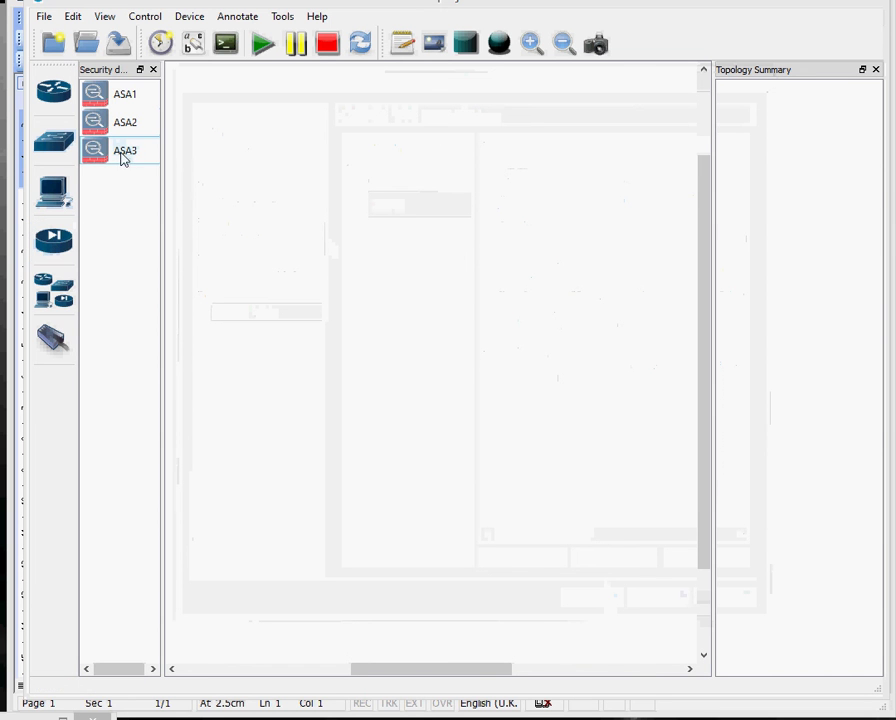
{"action": "left_click_drag", "start_coordinate": [98, 155], "coordinate": [419, 279]}
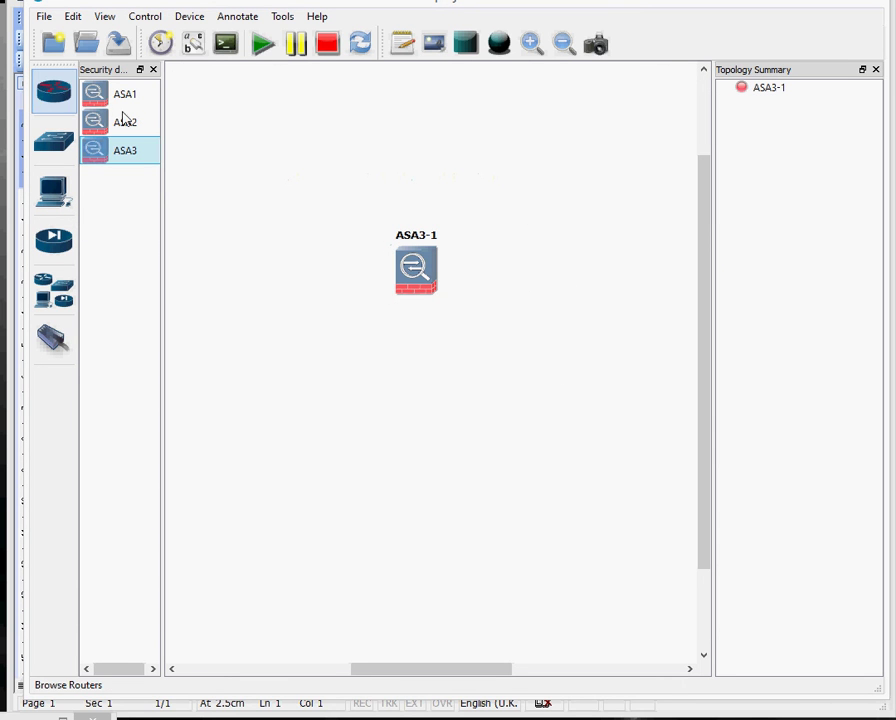
{"action": "left_click", "coordinate": [58, 100]}
{"action": "left_click_drag", "start_coordinate": [112, 106], "coordinate": [330, 166]}
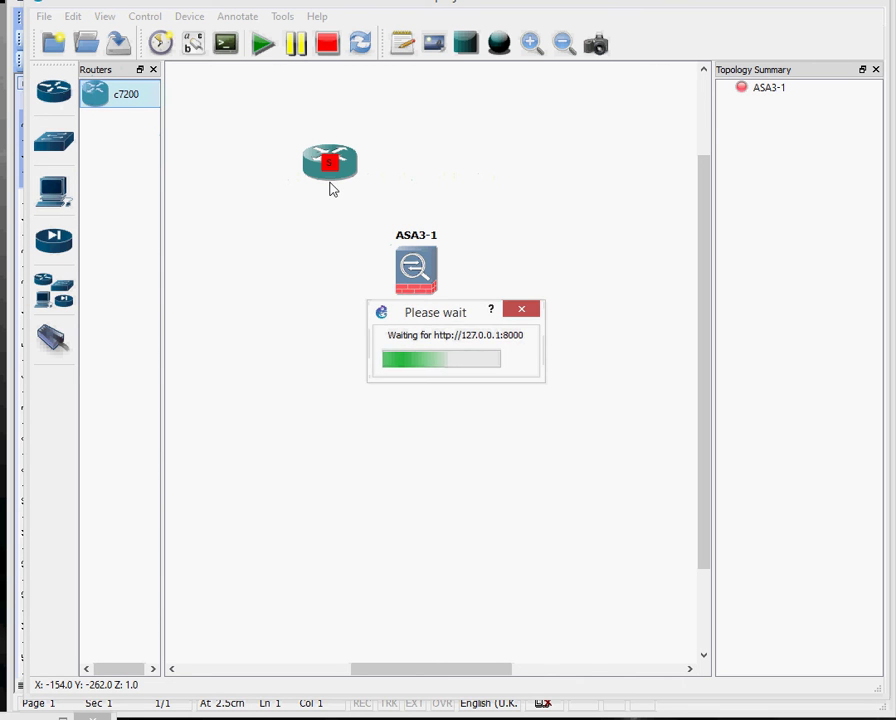
Link router R1's FastEthernet0/0 to Ethernet0 on ASA3-1 and leave link mode.
{"action": "left_click", "coordinate": [53, 340]}
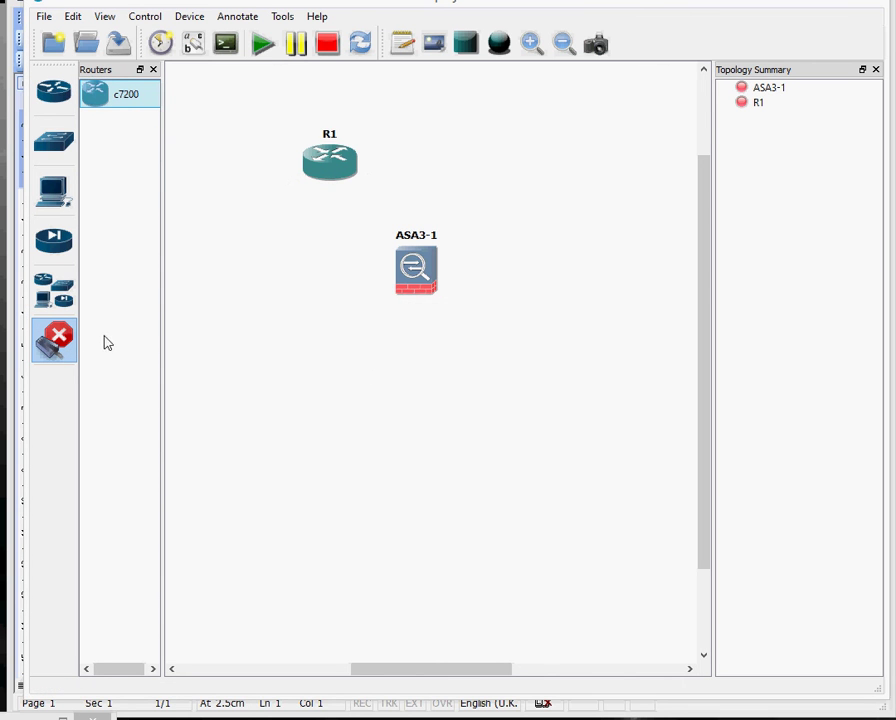
{"action": "left_click", "coordinate": [350, 174]}
{"action": "left_click", "coordinate": [366, 180]}
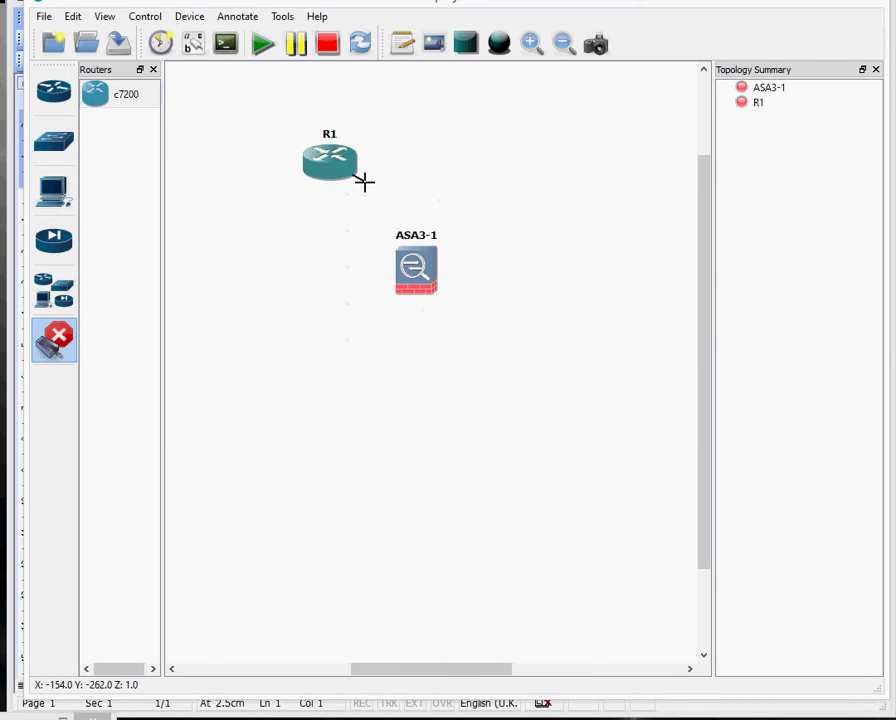
{"action": "left_click", "coordinate": [415, 270]}
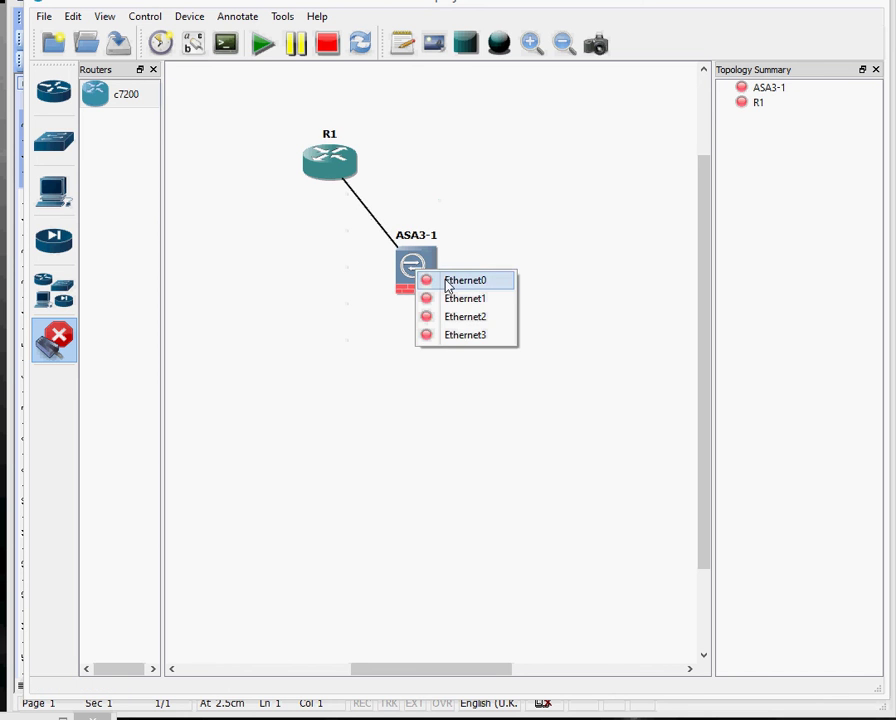
{"action": "left_click", "coordinate": [447, 287]}
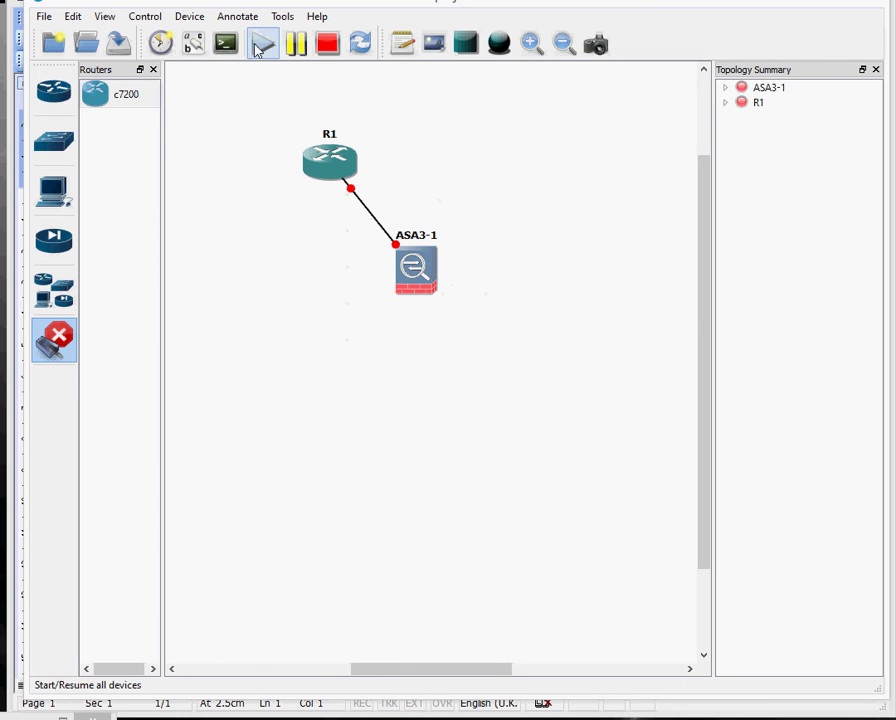
{"action": "left_click", "coordinate": [331, 164]}
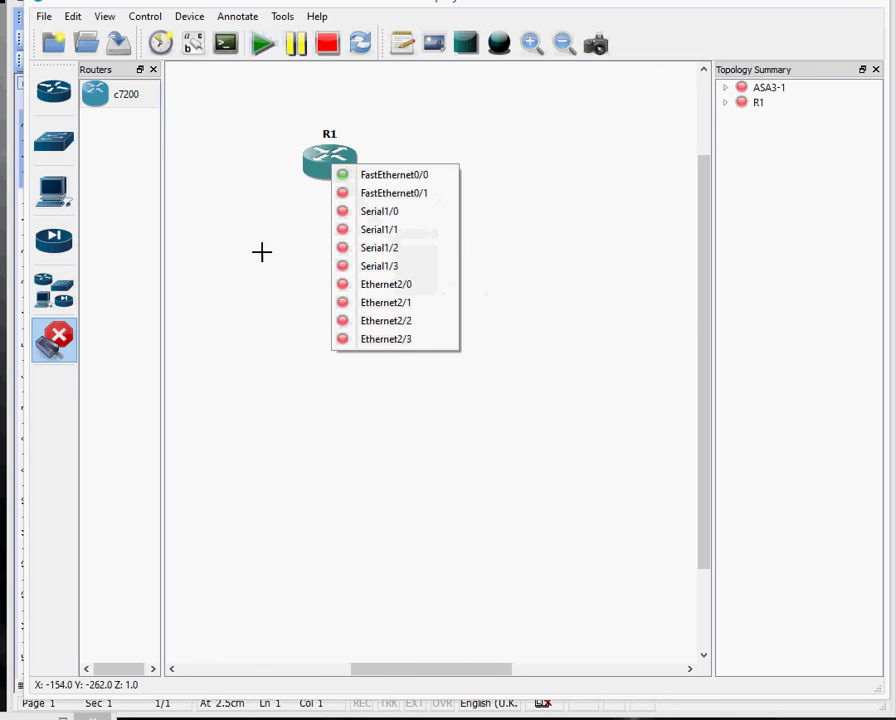
{"action": "left_click", "coordinate": [262, 246]}
{"action": "left_click", "coordinate": [54, 340]}
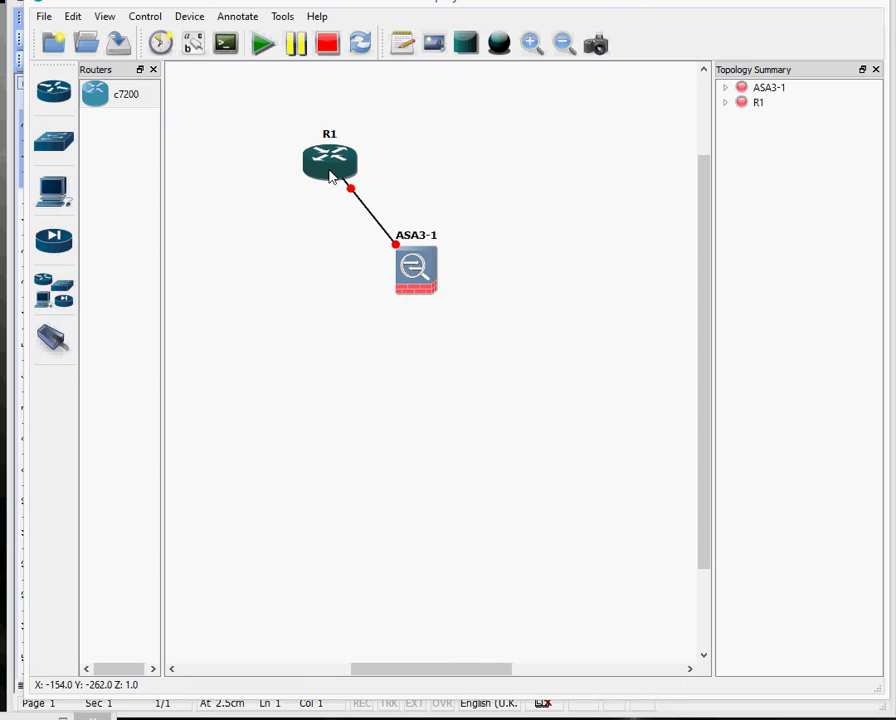
Arrange R1 and ASA3-1 side by side in the workspace and start all devices.
{"action": "left_click_drag", "start_coordinate": [331, 175], "coordinate": [254, 296]}
{"action": "left_click_drag", "start_coordinate": [408, 287], "coordinate": [516, 304]}
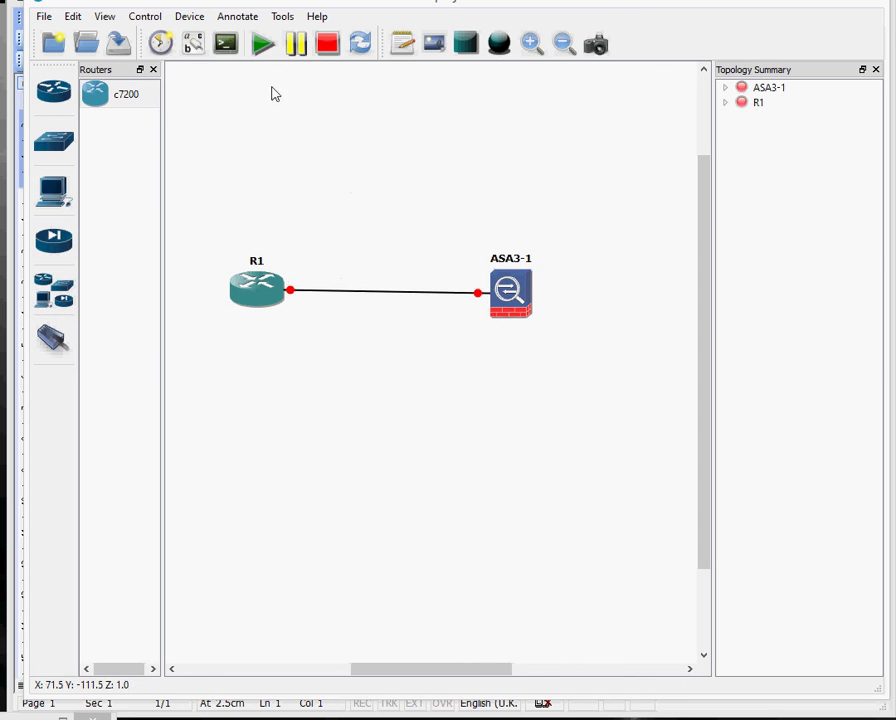
{"action": "left_click", "coordinate": [262, 44]}
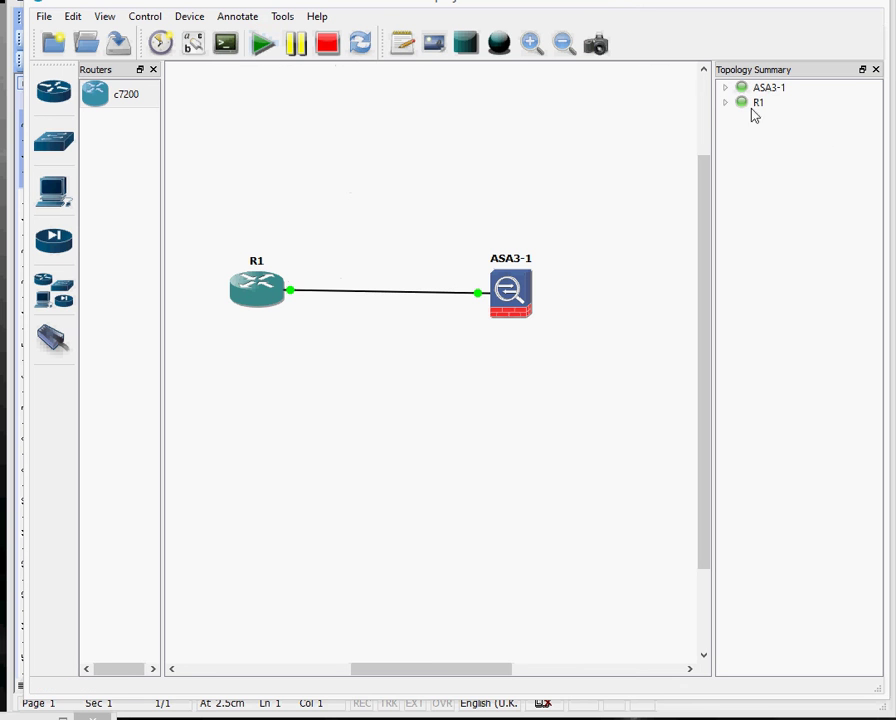
Open the ASA3-1 console, watch its boot messages, and return to the topology.
{"action": "mouse_move", "coordinate": [518, 292]}
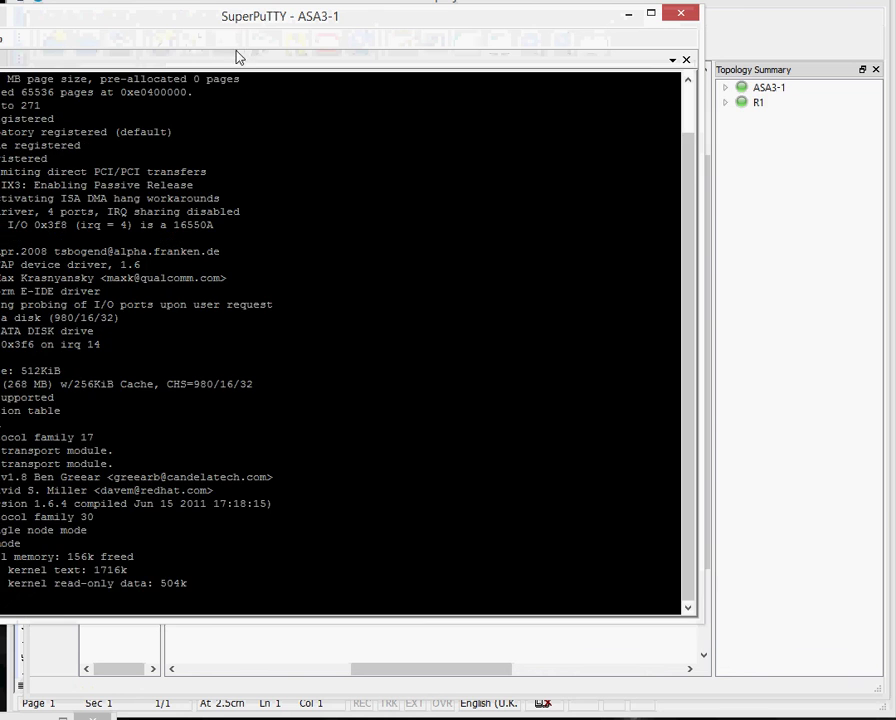
{"action": "left_click_drag", "start_coordinate": [210, 26], "coordinate": [388, 44]}
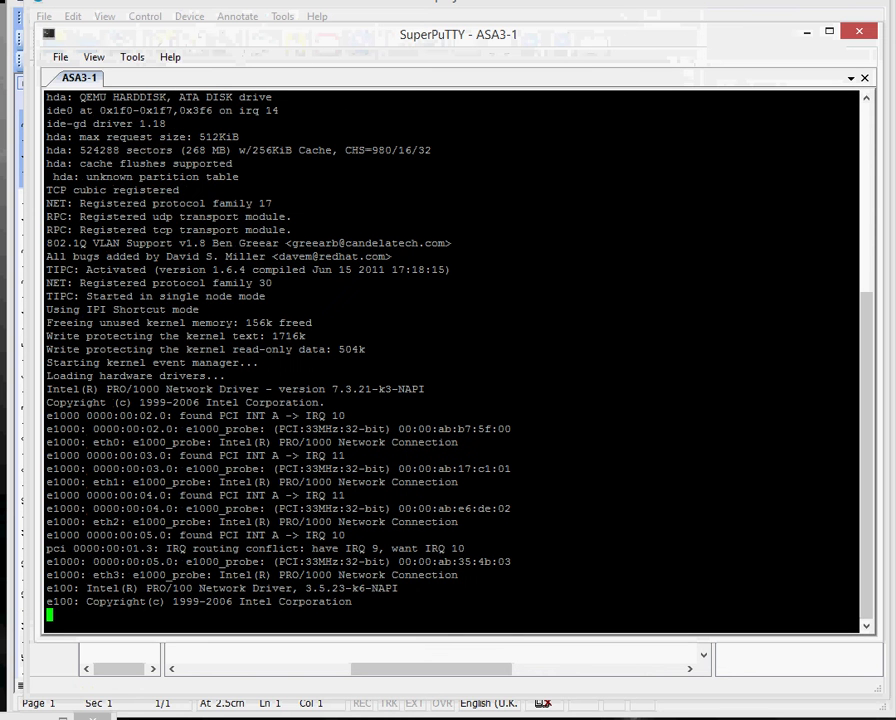
{"action": "left_click", "coordinate": [34, 430]}
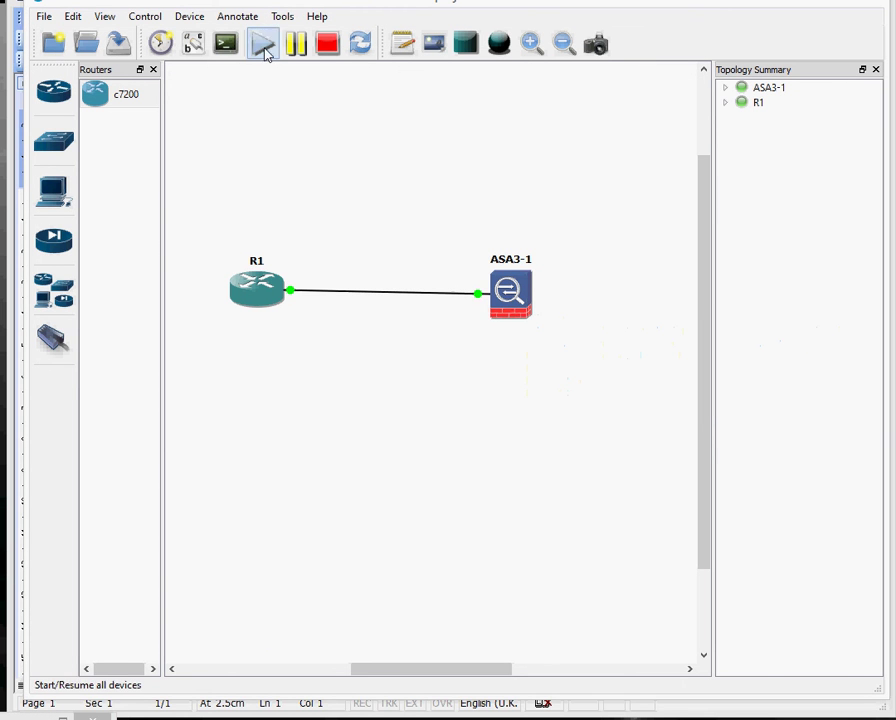
Open consoles to all devices and follow the boot progress in the ASA3-1 session.
{"action": "left_click", "coordinate": [228, 46]}
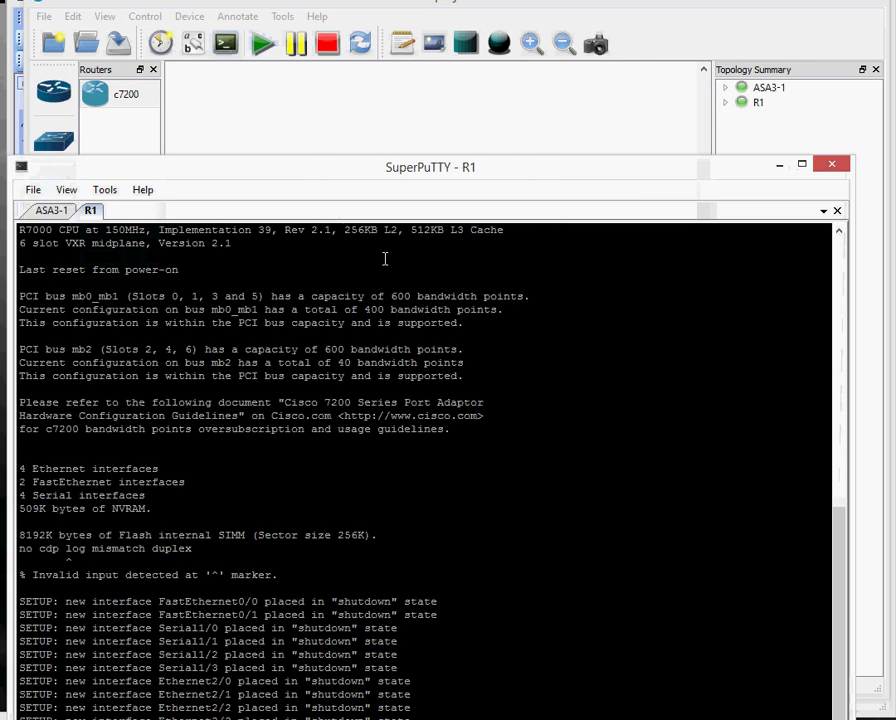
{"action": "left_click_drag", "start_coordinate": [369, 169], "coordinate": [450, 92]}
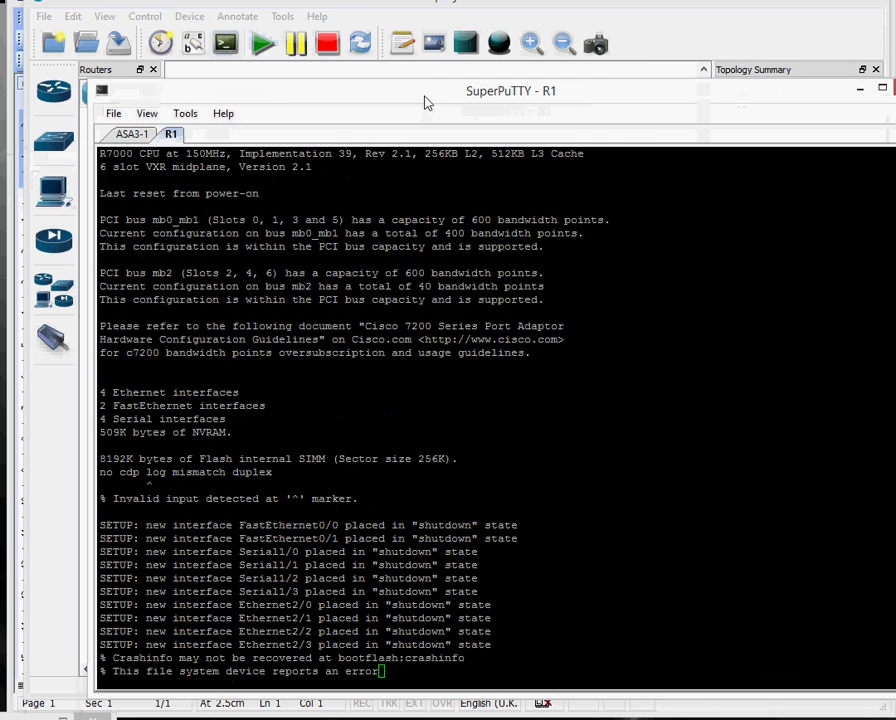
{"action": "left_click", "coordinate": [131, 134]}
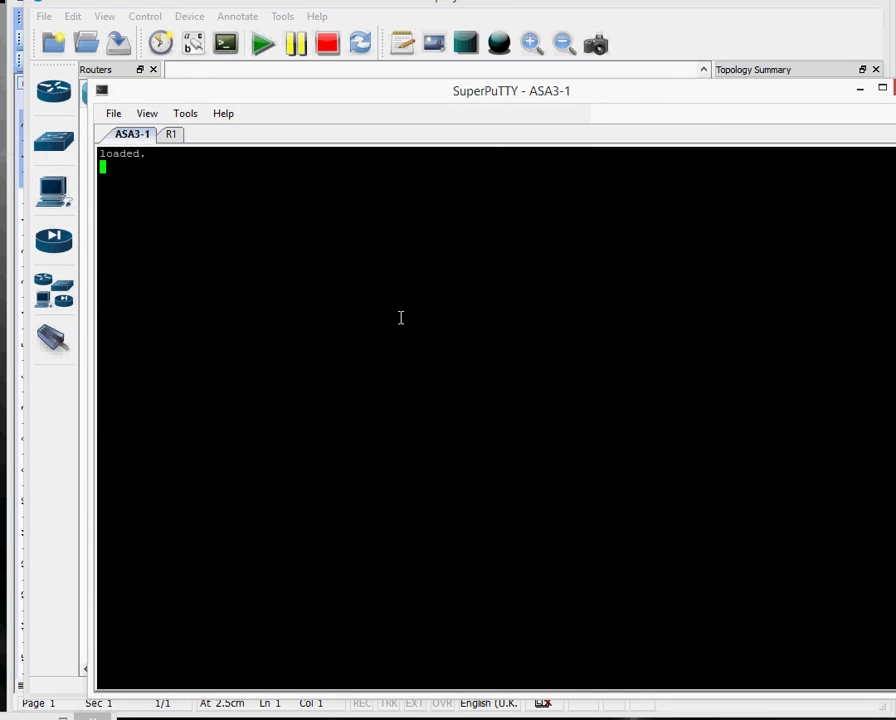
{"action": "left_click_drag", "start_coordinate": [436, 97], "coordinate": [415, 69]}
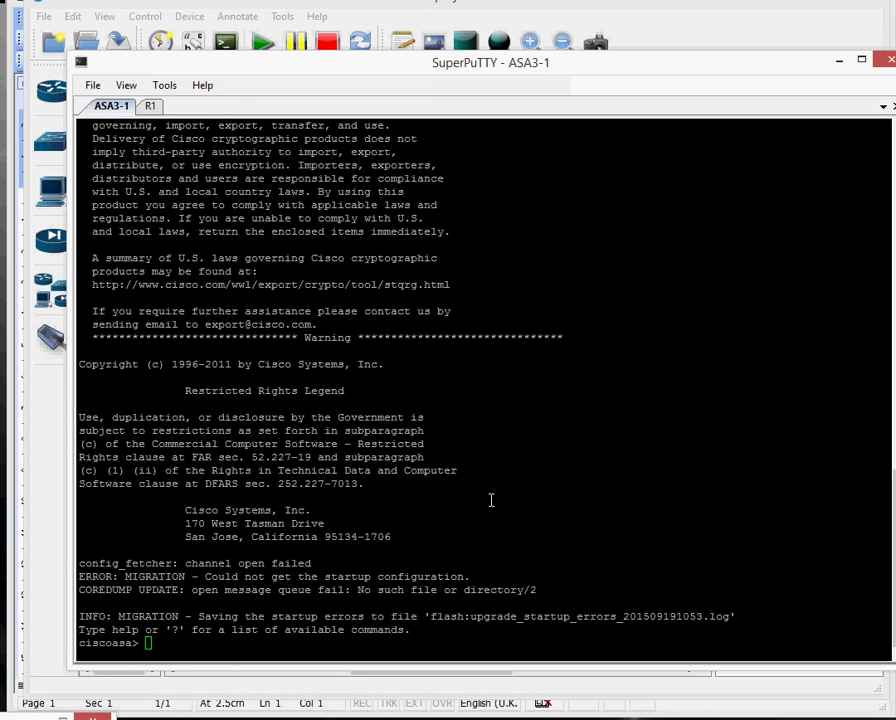
Check that the R1 and ASA3-1 consoles each respond with a command prompt.
{"action": "left_click", "coordinate": [150, 105]}
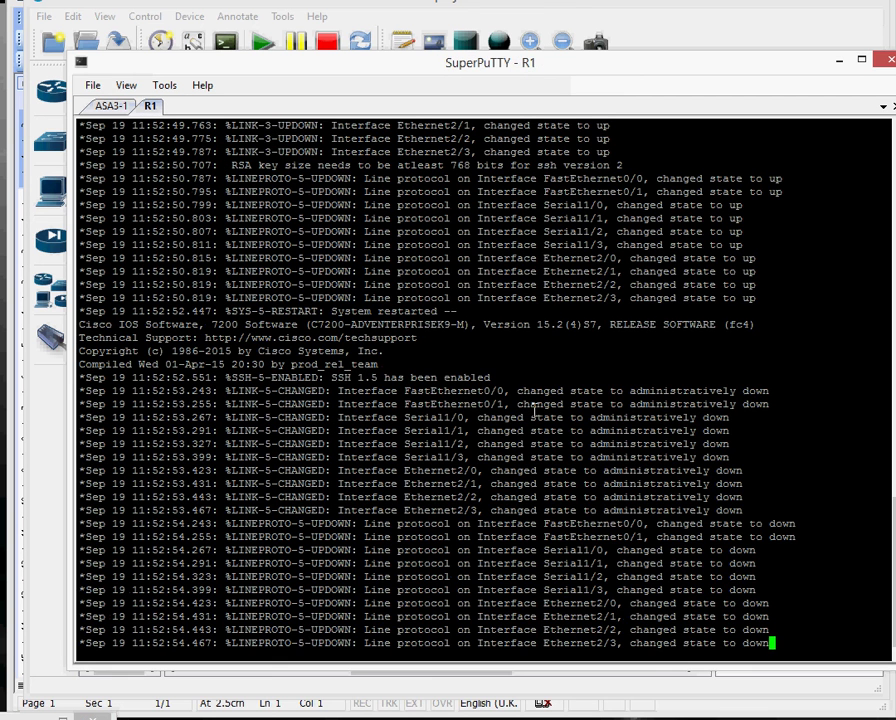
{"action": "key", "text": "Return"}
{"action": "key", "text": "Return"}
{"action": "key", "text": "Return"}
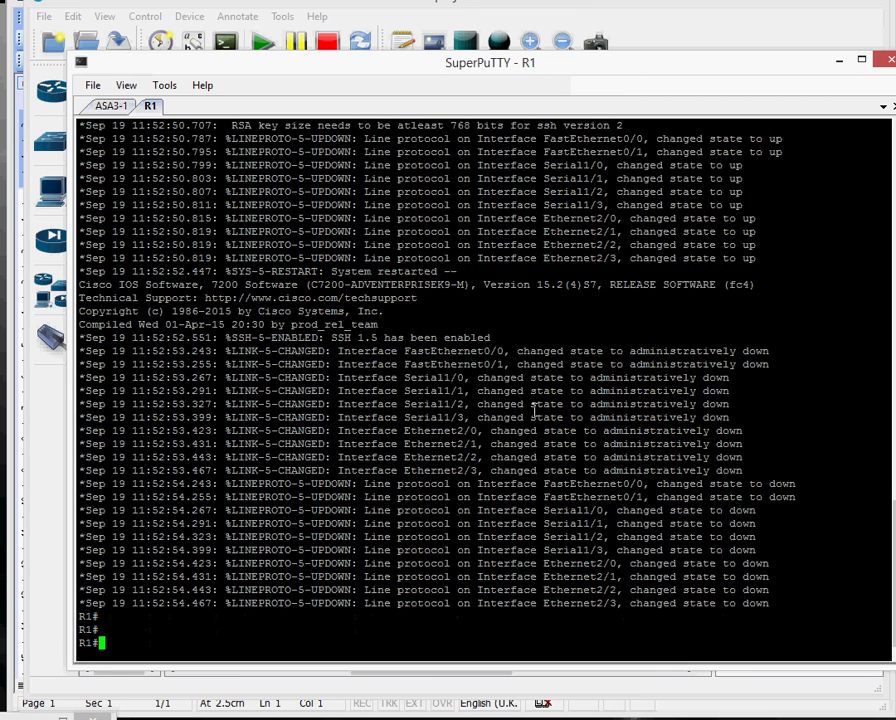
{"action": "left_click", "coordinate": [111, 106]}
{"action": "key", "text": "Return"}
{"action": "key", "text": "Return"}
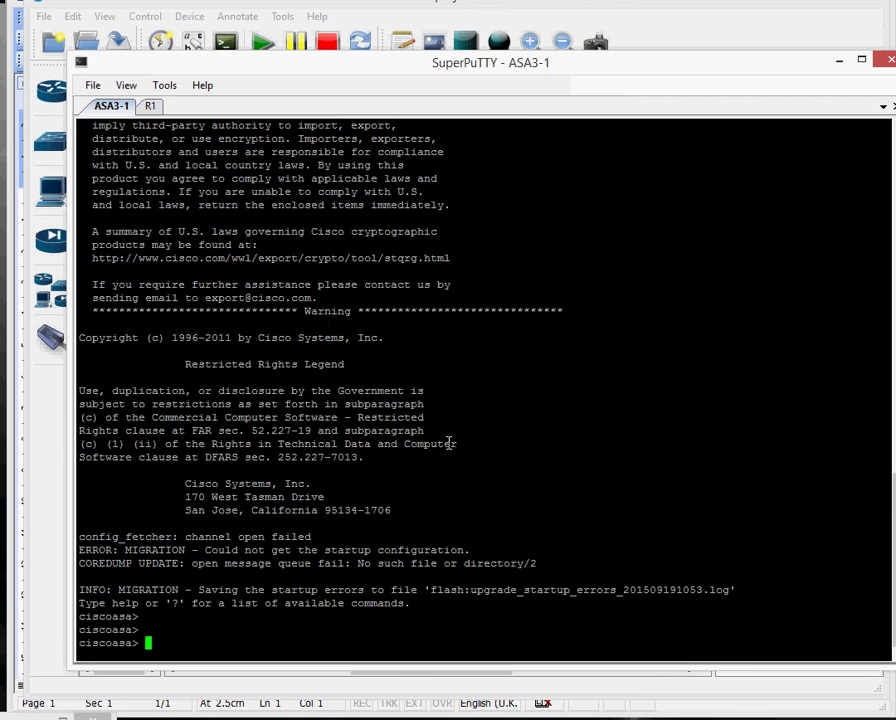
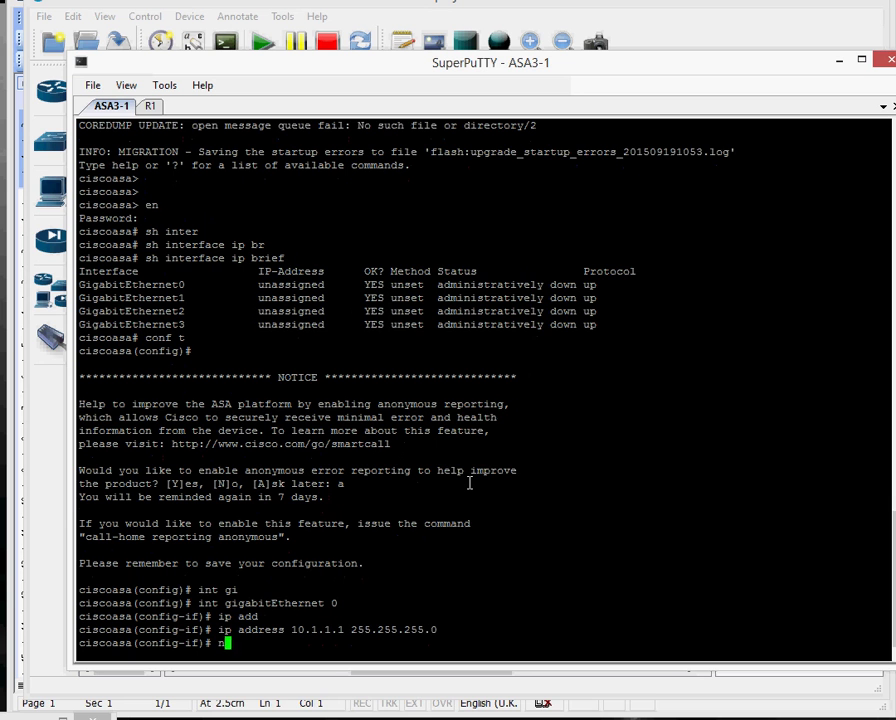
Apply the address 10.1.1.1 255.255.255.0 to the ASA's GigabitEthernet 0 and enable the interface.
{"action": "key", "text": "Return"}
{"action": "type", "text": "no shu"}
{"action": "key", "text": "Return"}
Name the ASA's GigabitEthernet 0 interface "out" with the nameif command.
{"action": "type", "text": "nam"}
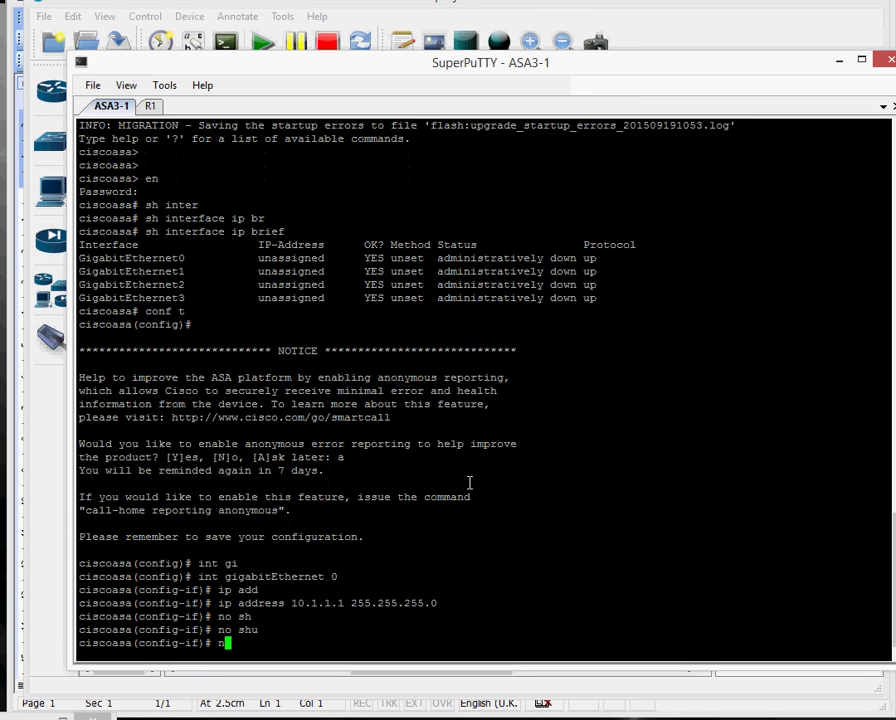
{"action": "type", "text": "e"}
{"action": "key", "text": "Tab"}
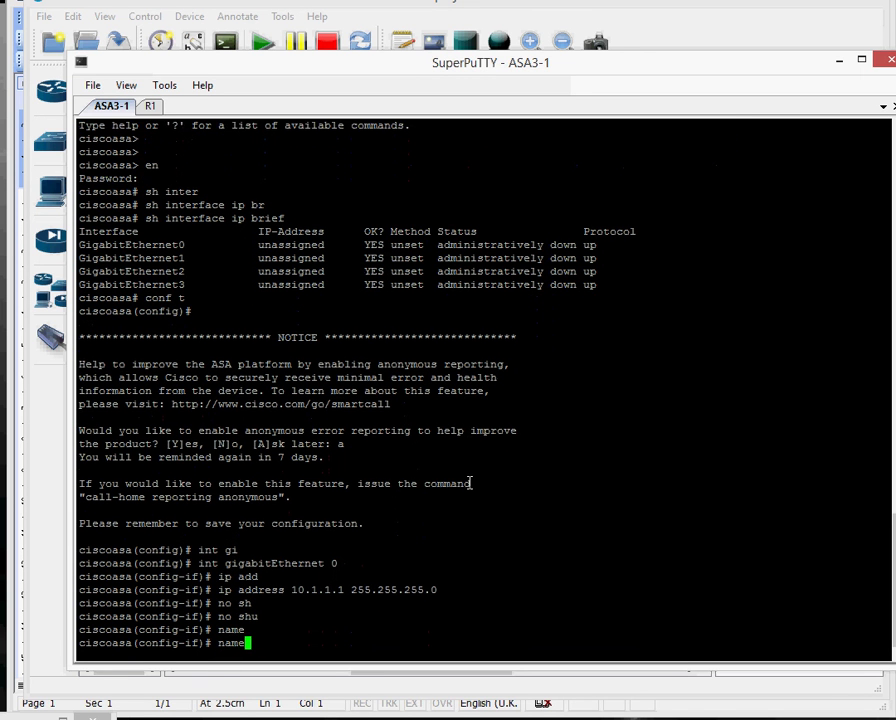
{"action": "type", "text": "i"}
{"action": "key", "text": "Tab"}
{"action": "type", "text": "out"}
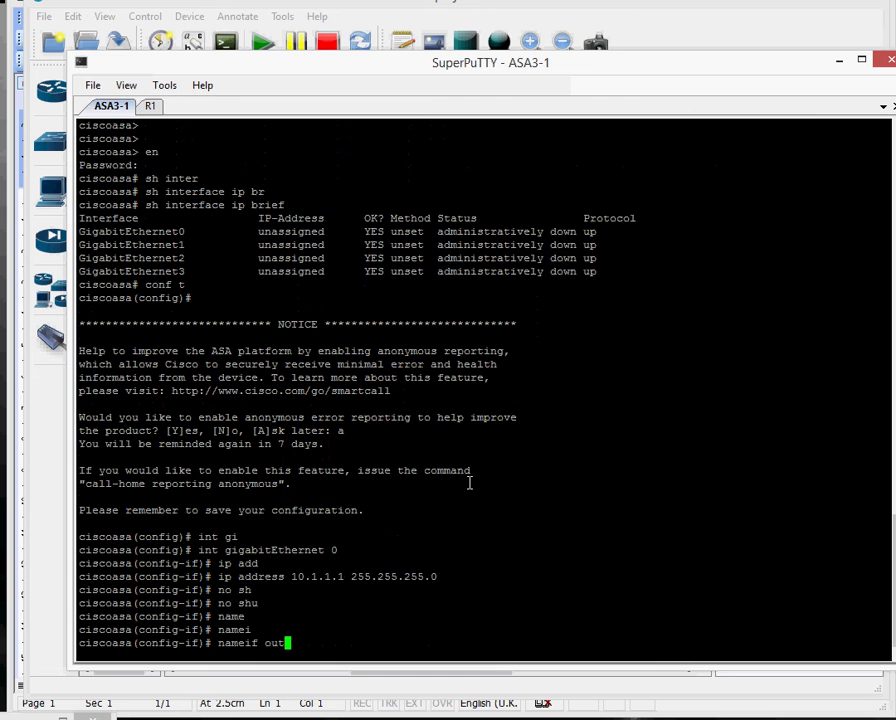
{"action": "key", "text": "Tab"}
{"action": "key", "text": "Return"}
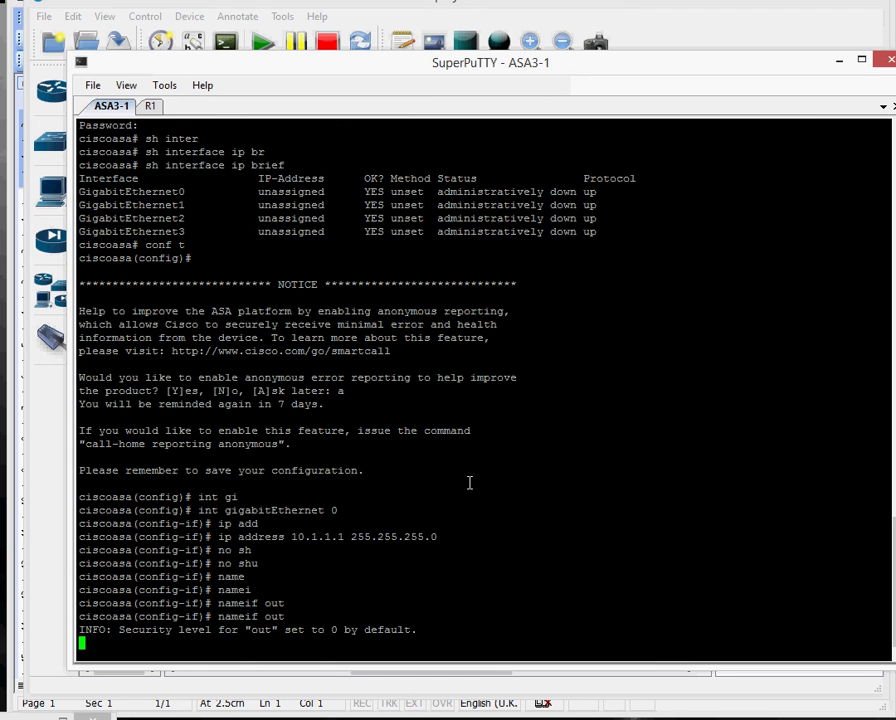
{"action": "key", "text": "Return"}
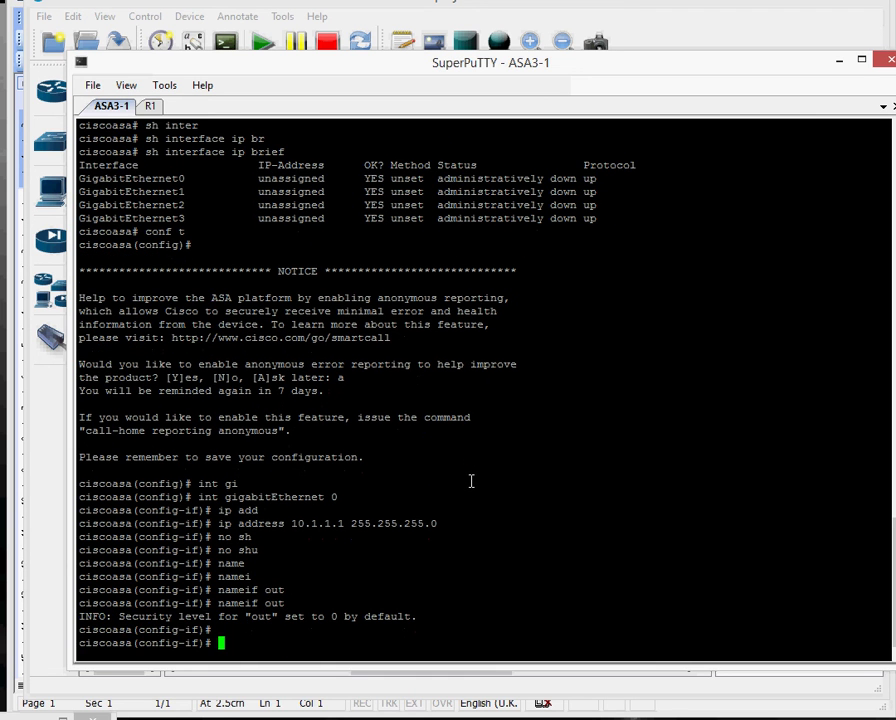
Leave the ASA's configuration mode and check GigabitEthernet0's address and status in the brief interface listing.
{"action": "key", "text": "ctrl+z"}
{"action": "type", "text": "sh"}
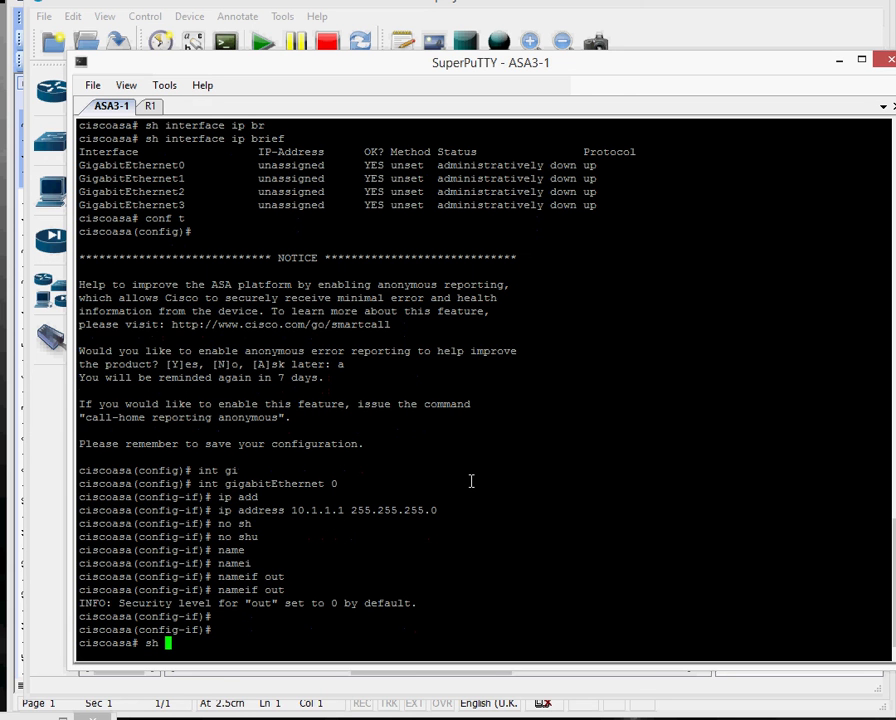
{"action": "type", "text": " inter"}
{"action": "key", "text": "Tab"}
{"action": "type", "text": "ip "}
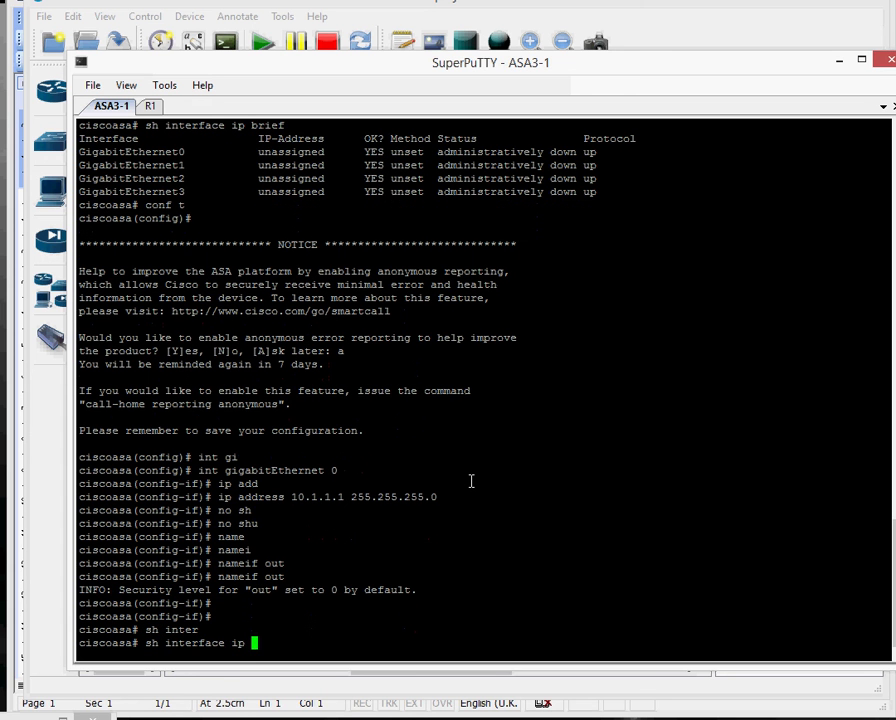
{"action": "type", "text": "bri"}
{"action": "key", "text": "Tab"}
{"action": "key", "text": "Return"}
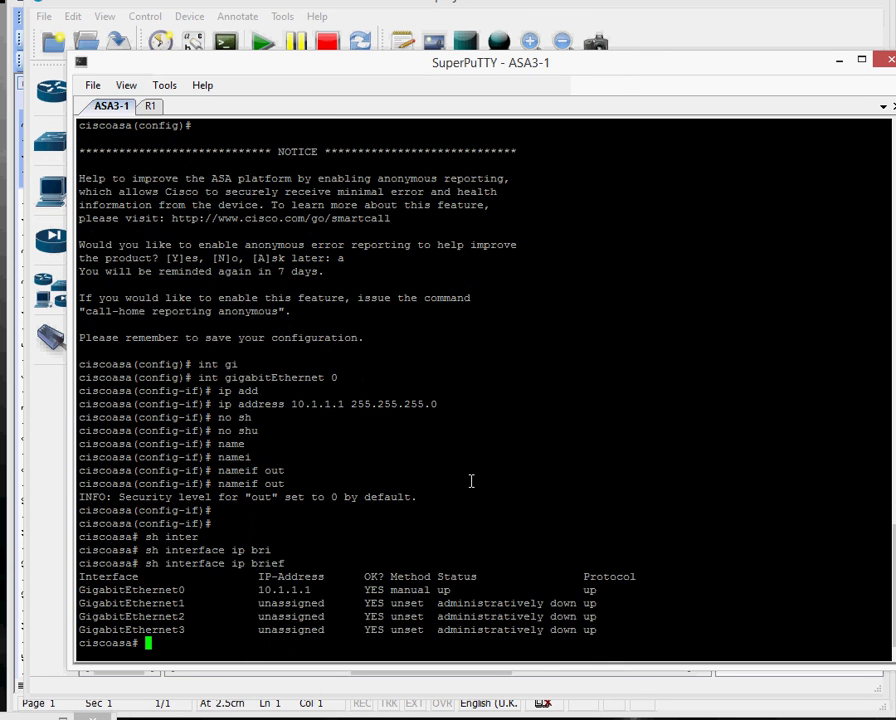
{"action": "left_click_drag", "start_coordinate": [246, 590], "coordinate": [330, 592]}
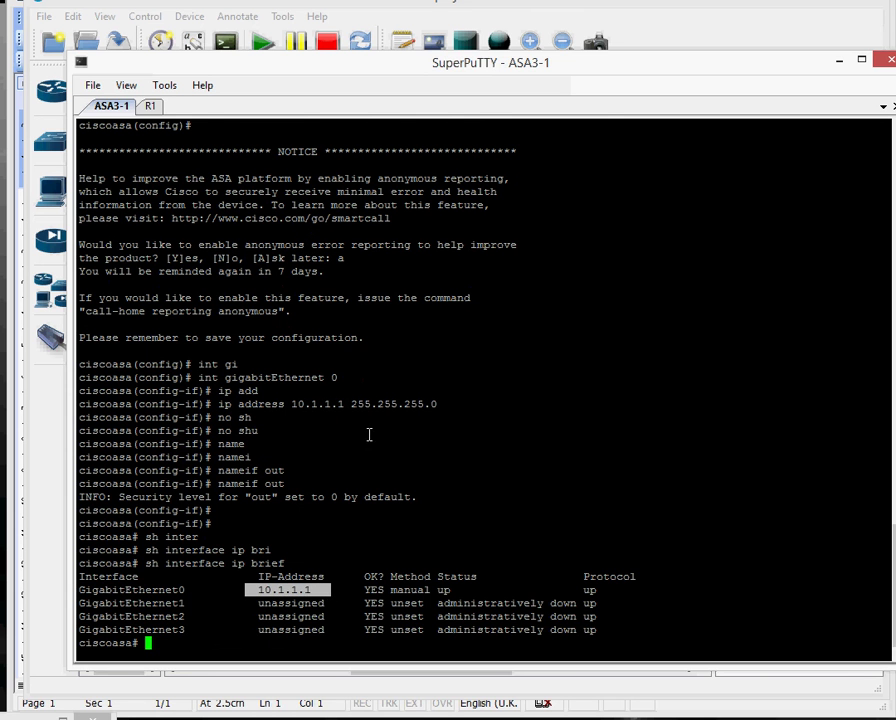
Switch to the R1 console and list its interfaces in brief, checking FastEthernet0/0.
{"action": "left_click", "coordinate": [148, 106]}
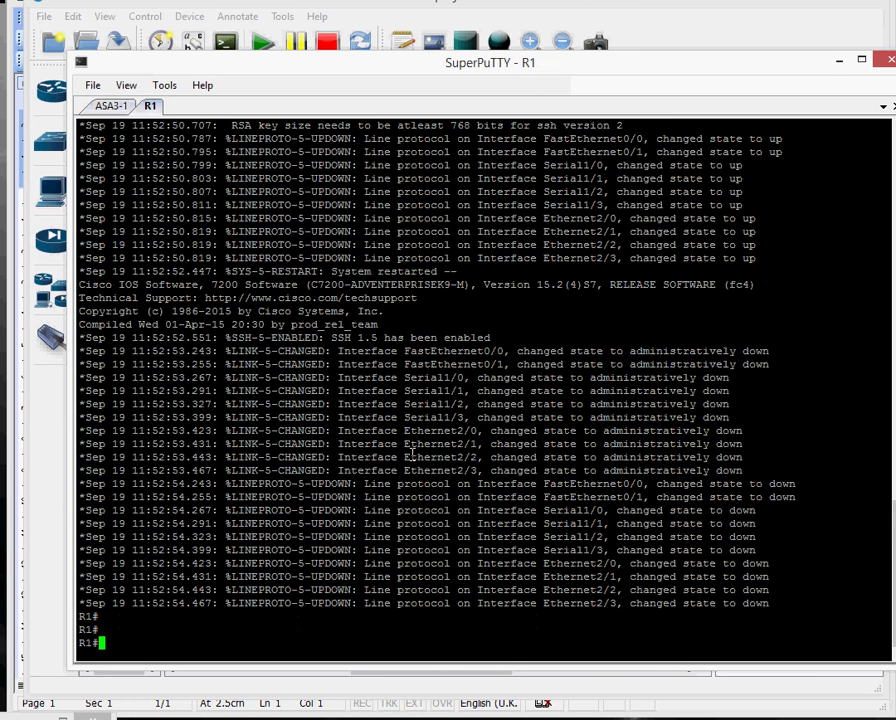
{"action": "type", "text": "sh ip int br"}
{"action": "key", "text": "Tab"}
{"action": "key", "text": "Return"}
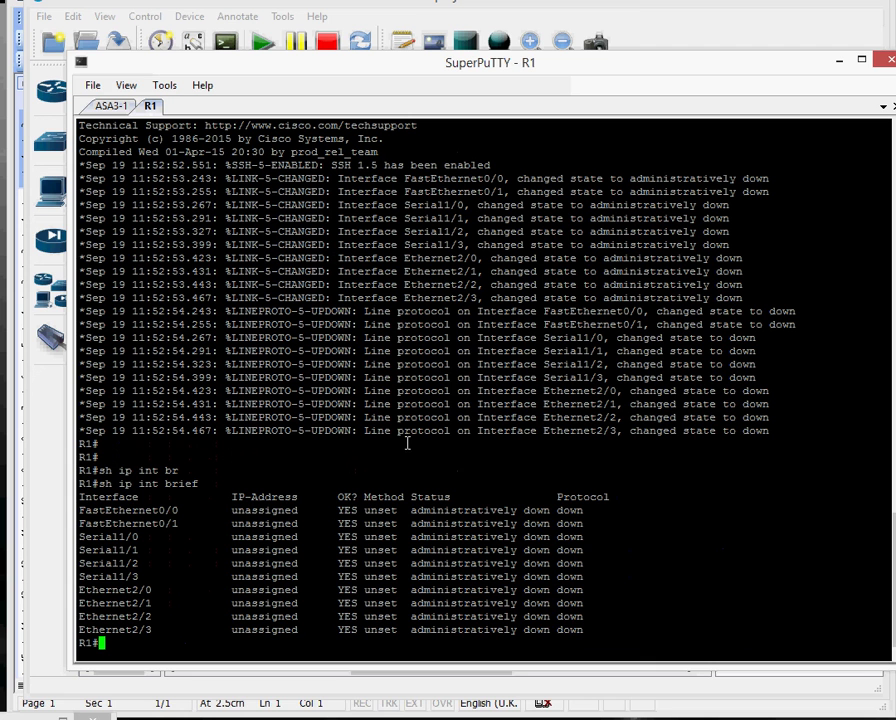
{"action": "double_click", "coordinate": [128, 512]}
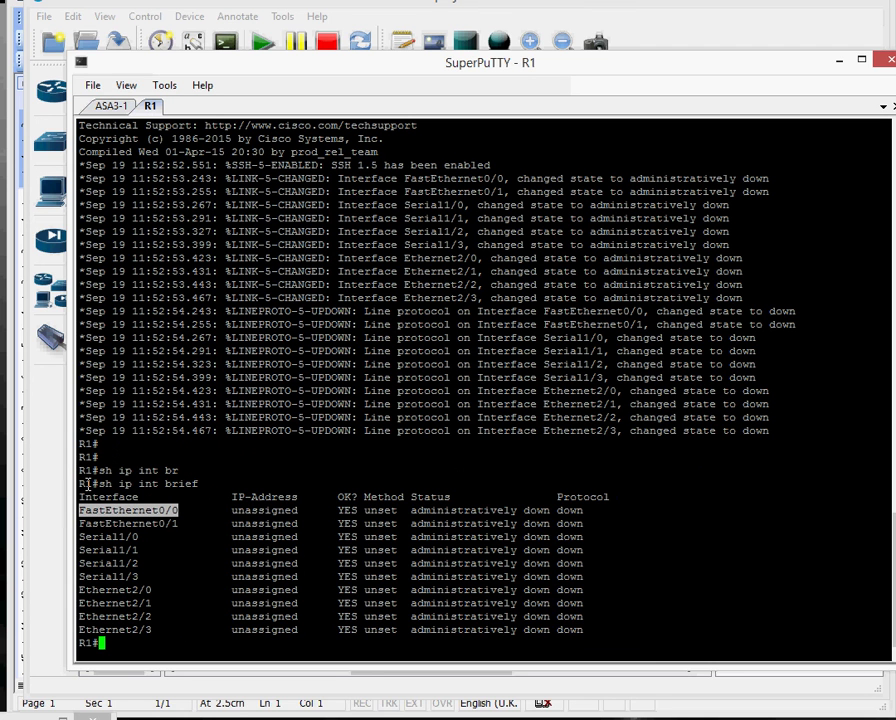
Enter configuration mode on R1 and assign 10.1.1.2 255.255.255.0 to FastEthernet 0/0.
{"action": "type", "text": "conf t"}
{"action": "key", "text": "Return"}
{"action": "type", "text": "int fas 0/0"}
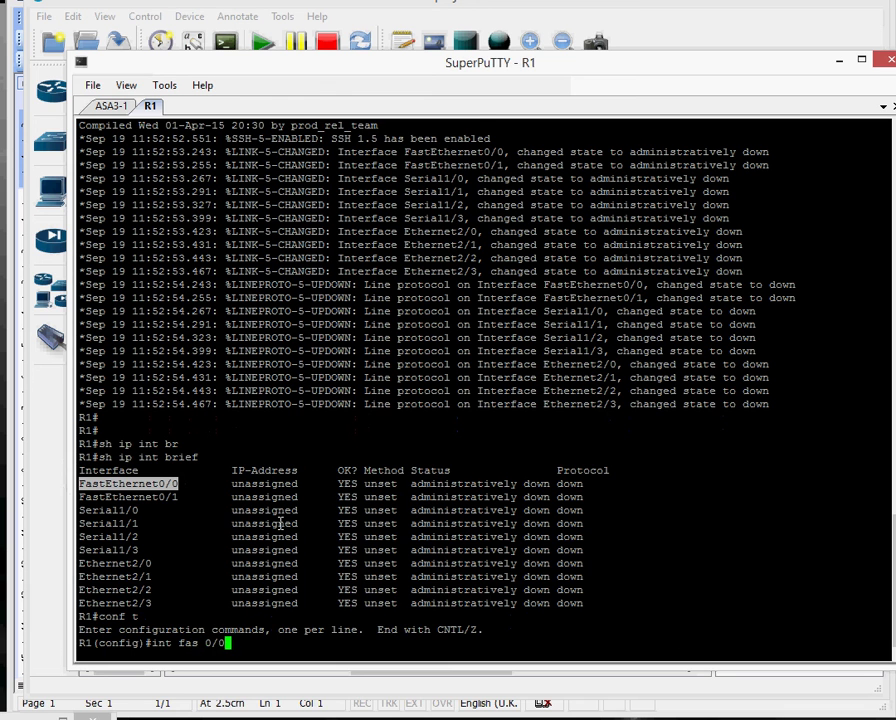
{"action": "key", "text": "Return"}
{"action": "type", "text": "ip add"}
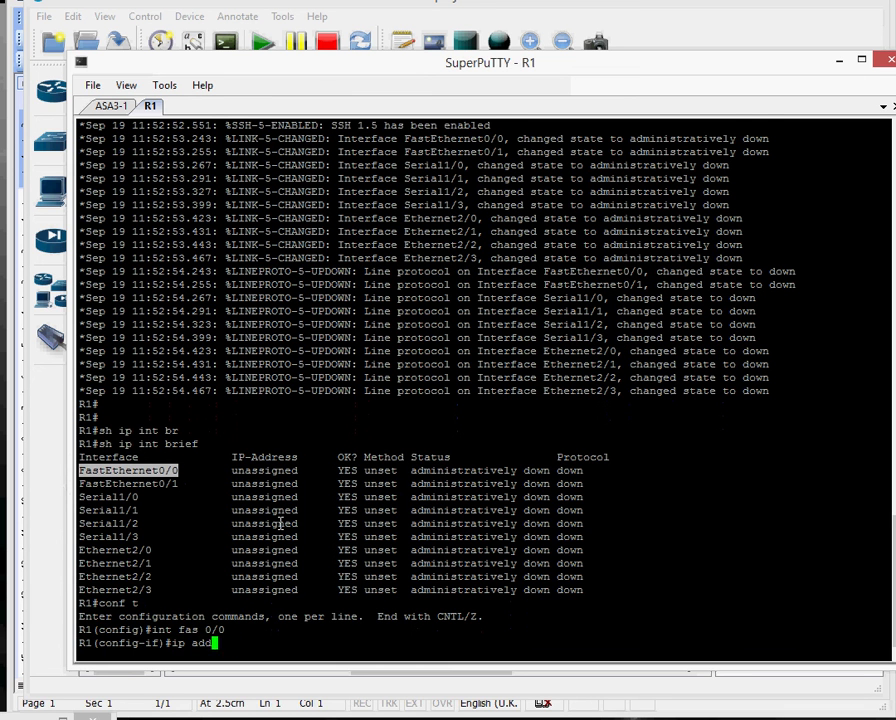
{"action": "key", "text": "Tab"}
{"action": "type", "text": "10.1"}
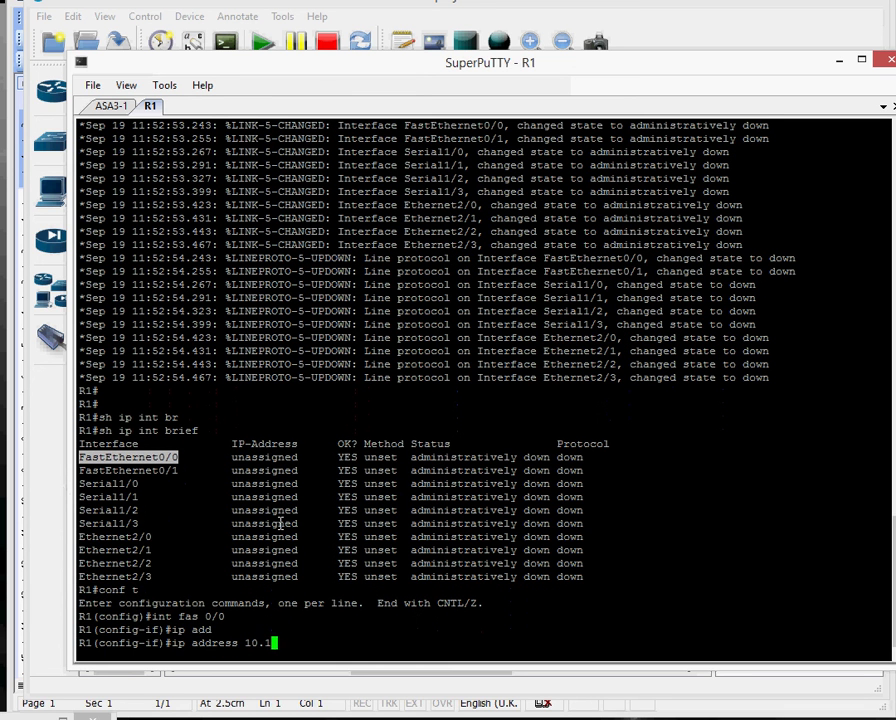
{"action": "type", "text": ".1.2 255.255.255.0"}
{"action": "key", "text": "Return"}
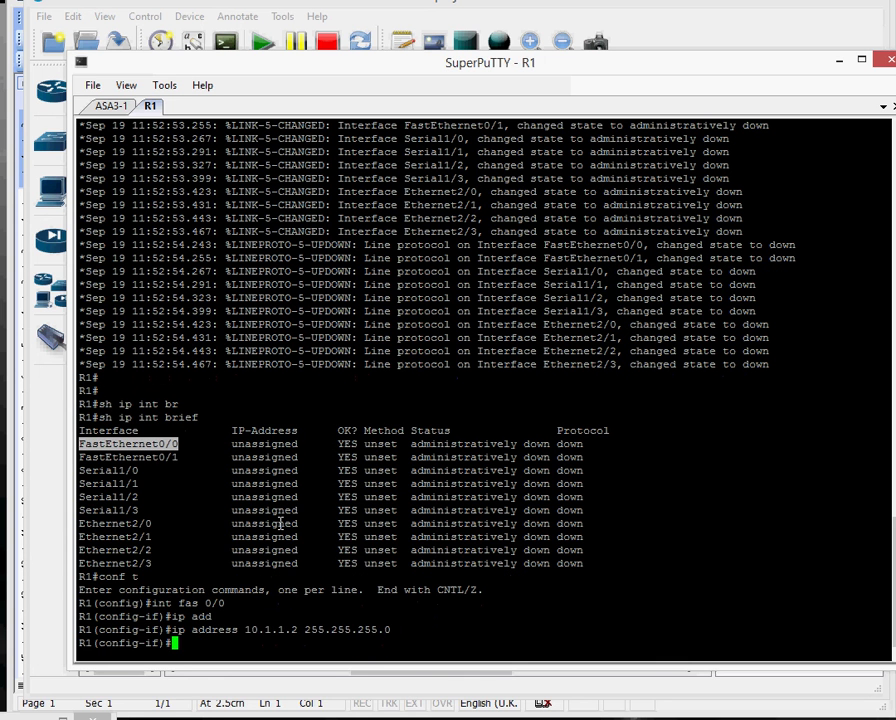
Enable R1's FastEthernet 0/0 with no shutdown and exit configuration mode.
{"action": "type", "text": "no sh"}
{"action": "key", "text": "Tab"}
{"action": "key", "text": "Return"}
{"action": "key", "text": "ctrl+z"}
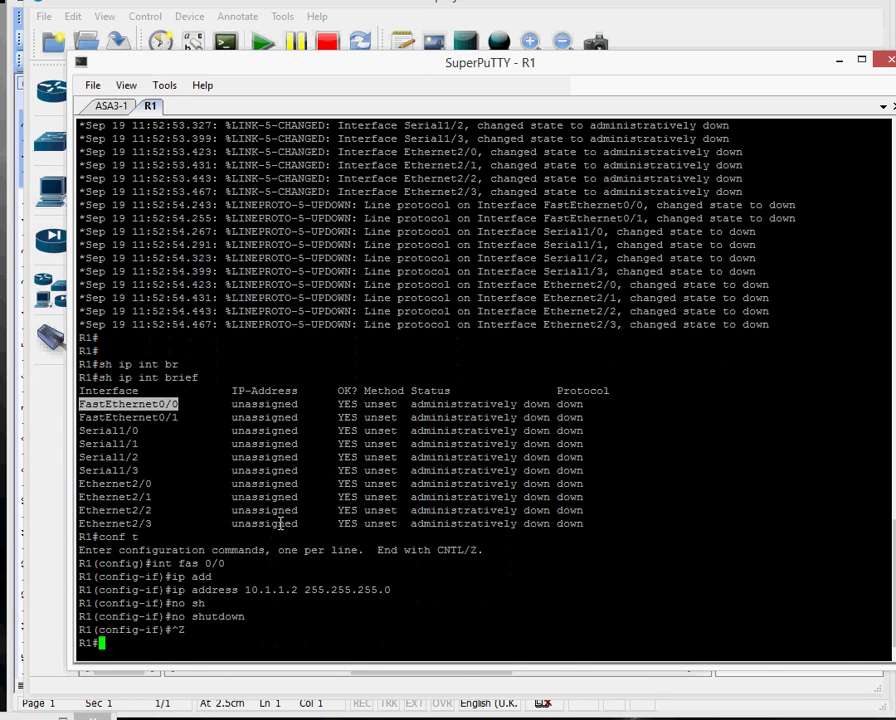
Check the address and status of R1's FastEthernet0/0 with sh ip int brief.
{"action": "type", "text": "sh ip int brief"}
{"action": "key", "text": "Return"}
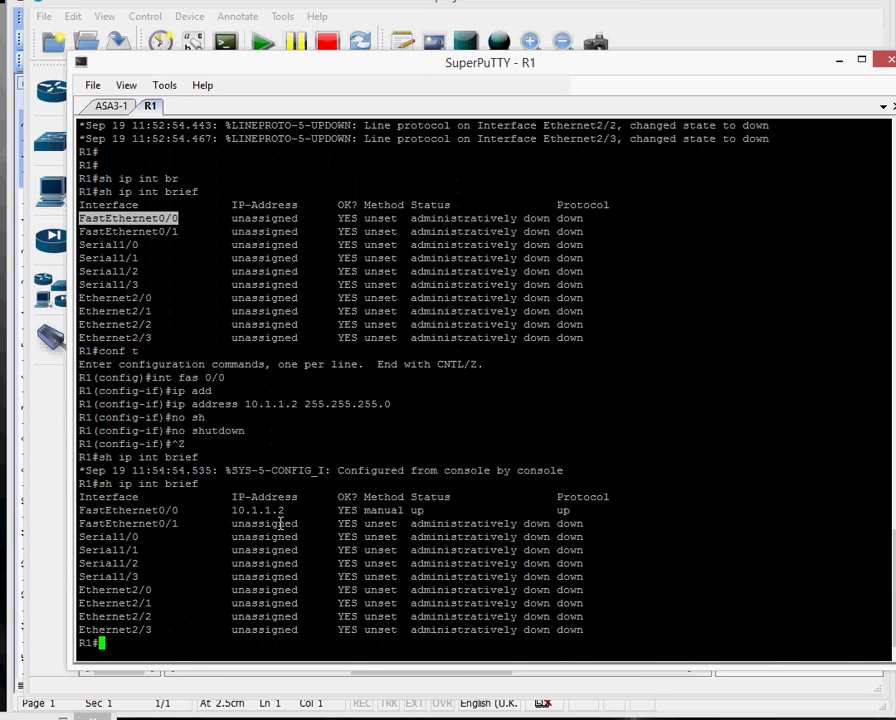
{"action": "key", "text": "Return"}
{"action": "key", "text": "Return"}
Test connectivity from R1 to the ASA by pinging 10.1.1.1.
{"action": "type", "text": "p"}
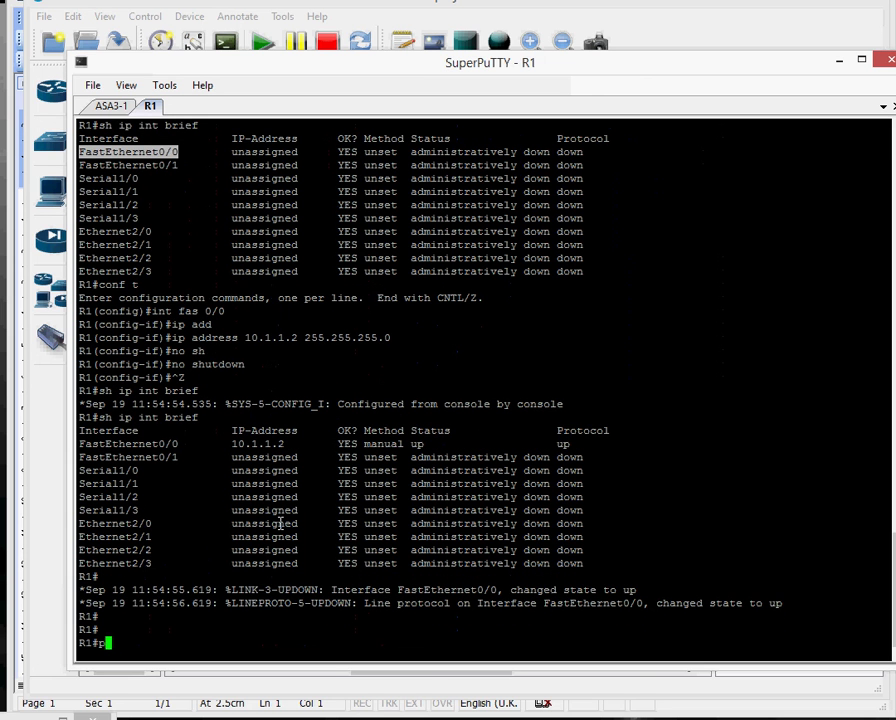
{"action": "type", "text": "ing 10."}
{"action": "key", "text": "Return"}
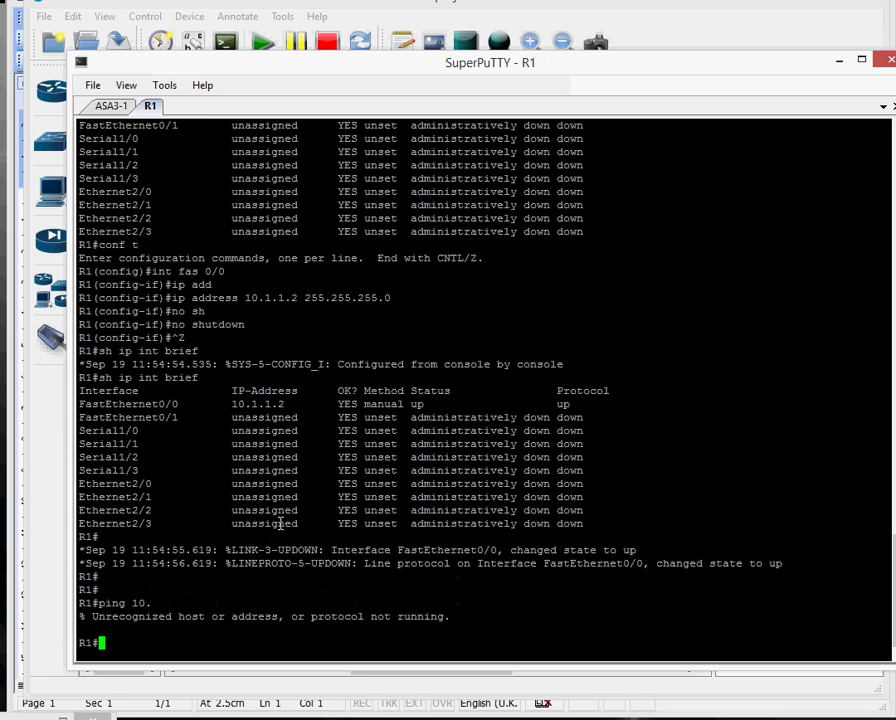
{"action": "key", "text": "Up"}
{"action": "type", "text": "1.1.1"}
{"action": "key", "text": "Return"}
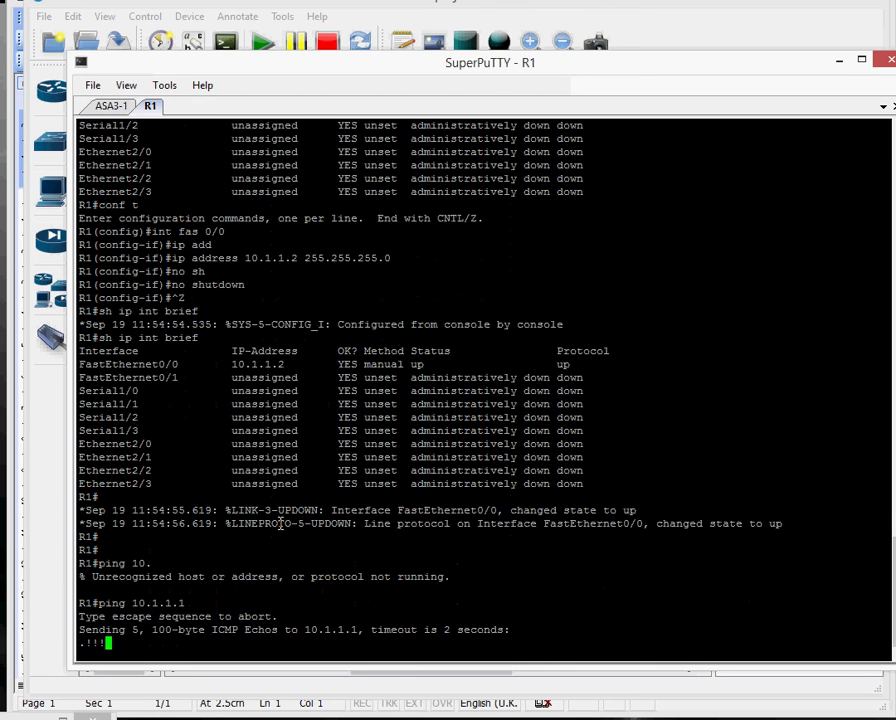
Ping R1 at 10.1.1.2 from the ASA3-1 console, and return to the topology.
{"action": "left_click", "coordinate": [105, 108]}
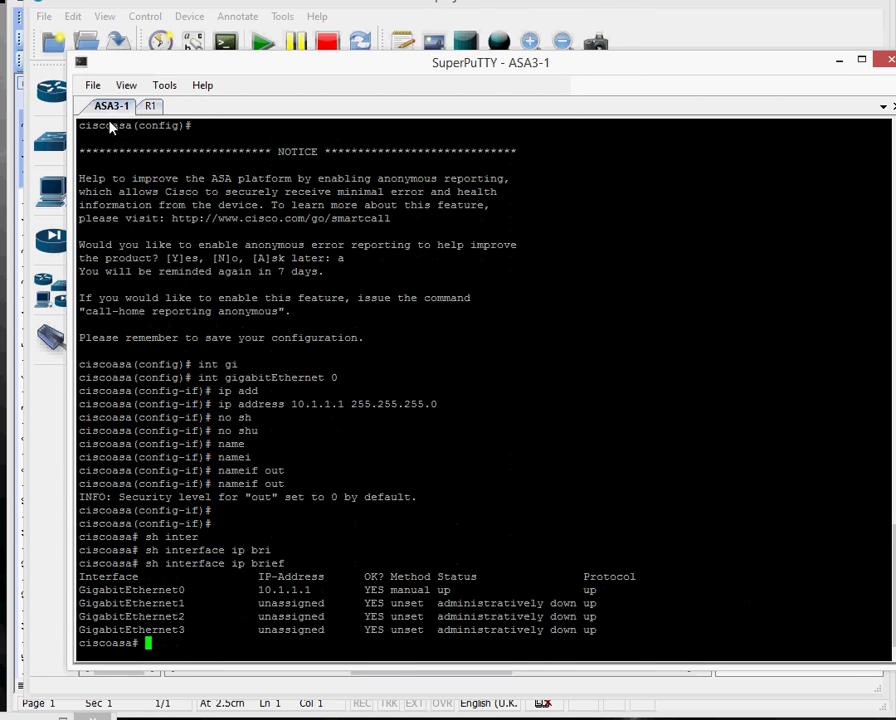
{"action": "type", "text": "ping 10.1.1.2"}
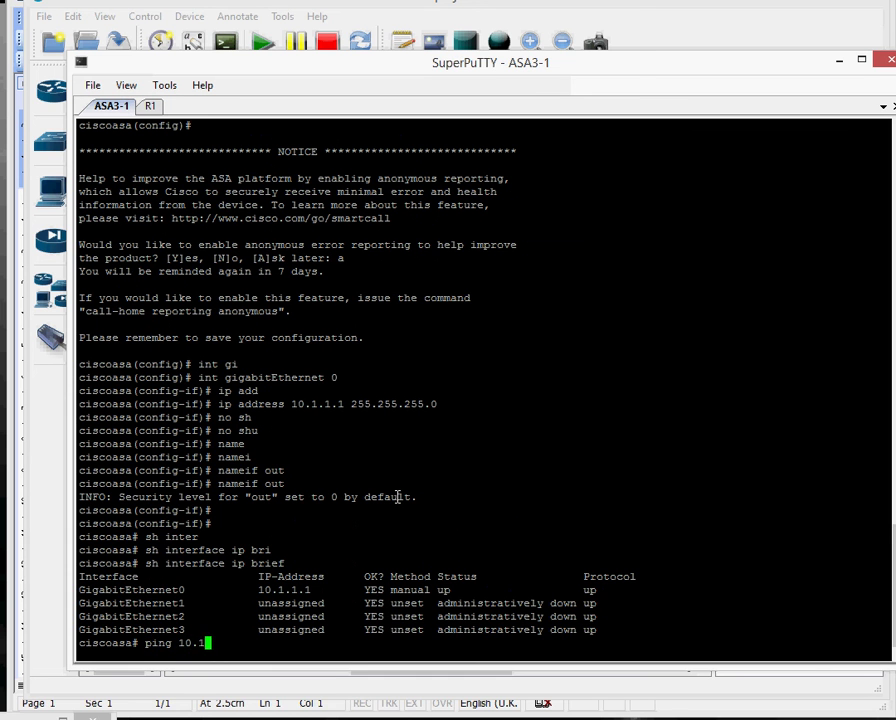
{"action": "key", "text": "Return"}
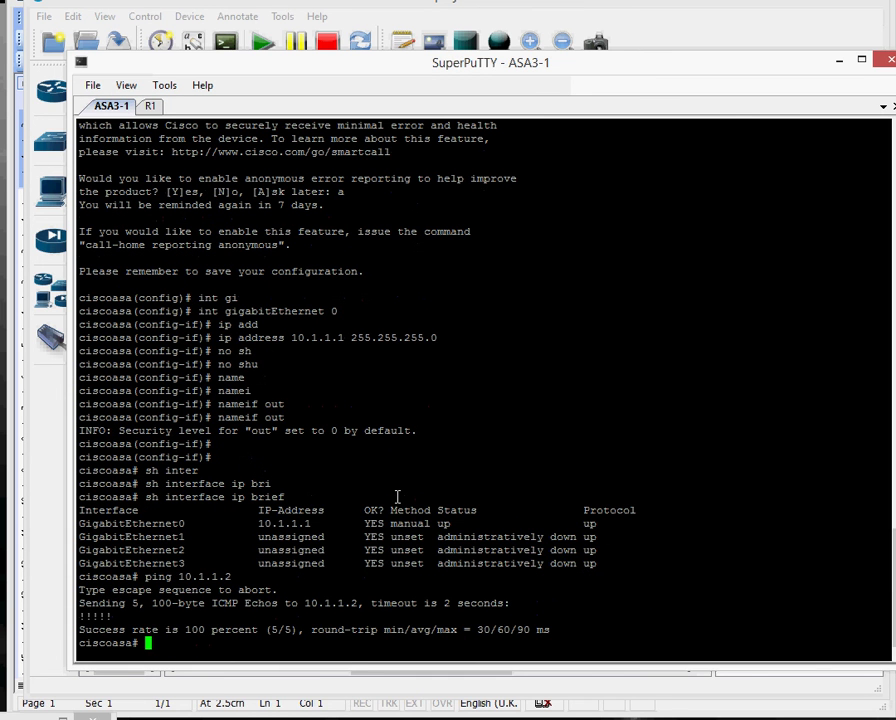
{"action": "left_click", "coordinate": [838, 63]}
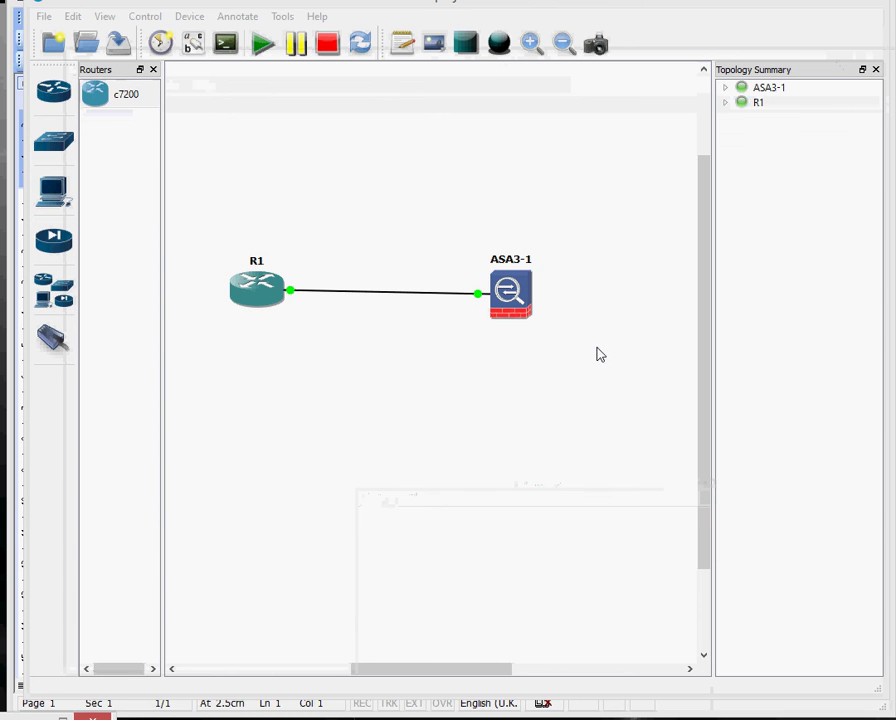